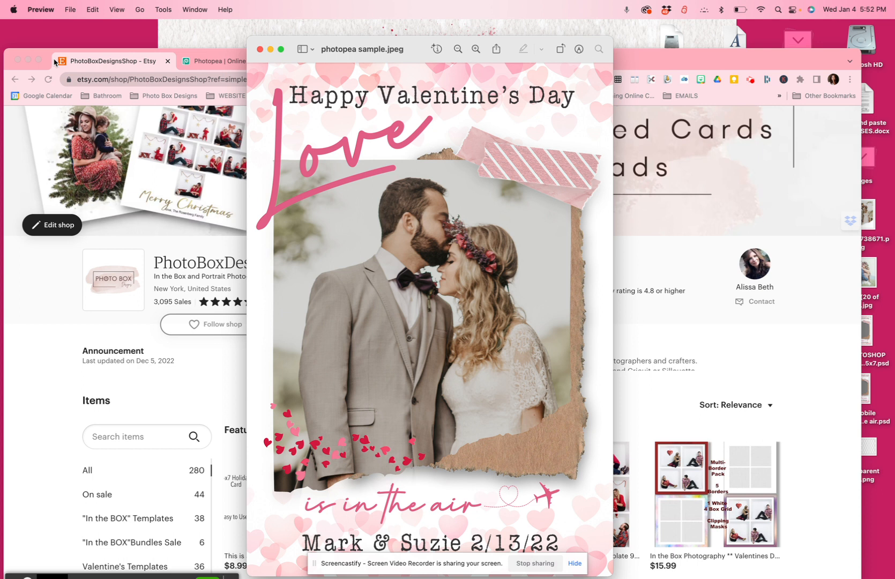
Step: Switch to Chrome, show the already open Canva home page and make the browser window full screen
left_click_drag(46, 60, 45, 31)
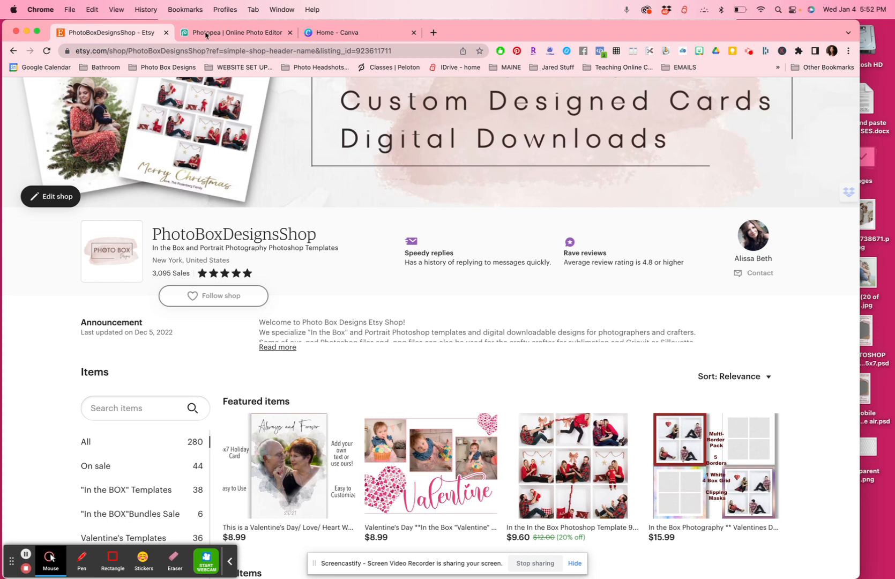
left_click(351, 33)
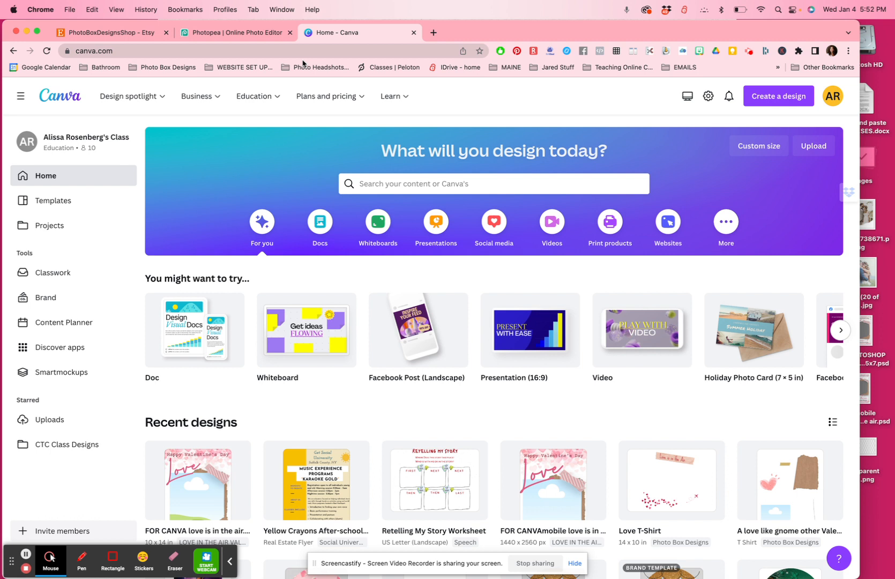
left_click(37, 34)
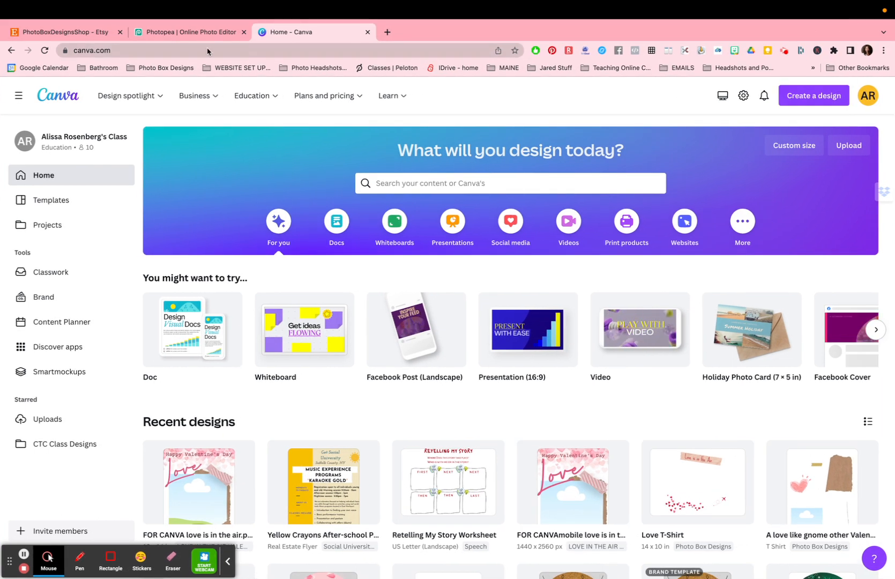
left_click(387, 32)
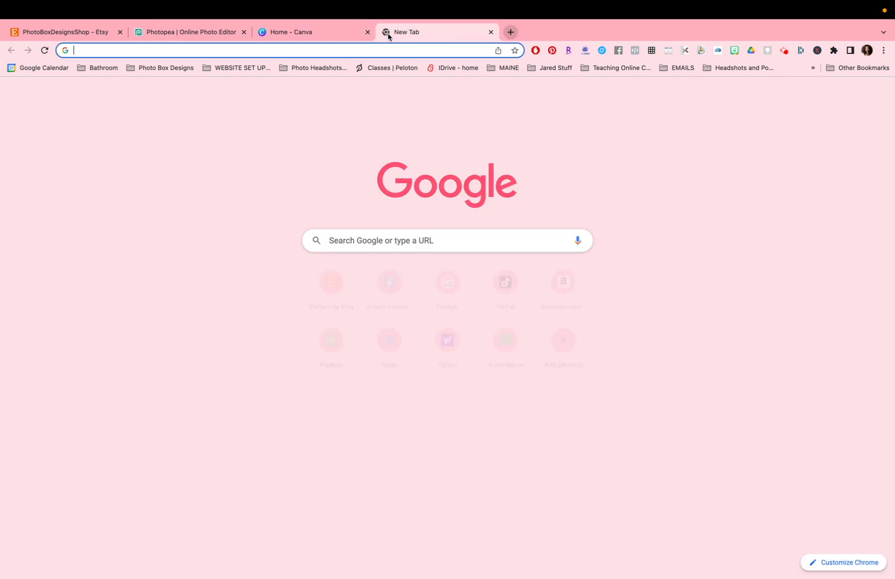
left_click(340, 59)
type("www.ca")
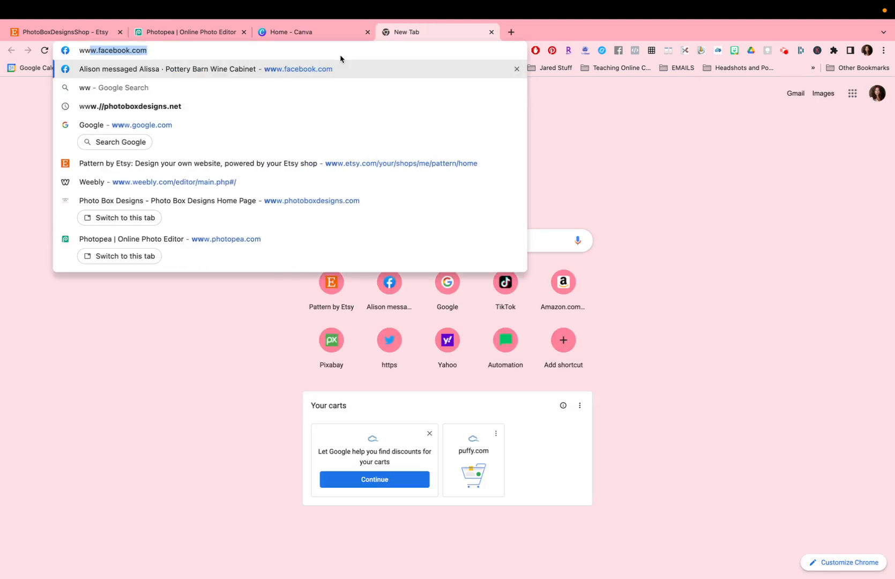
type("nva.com")
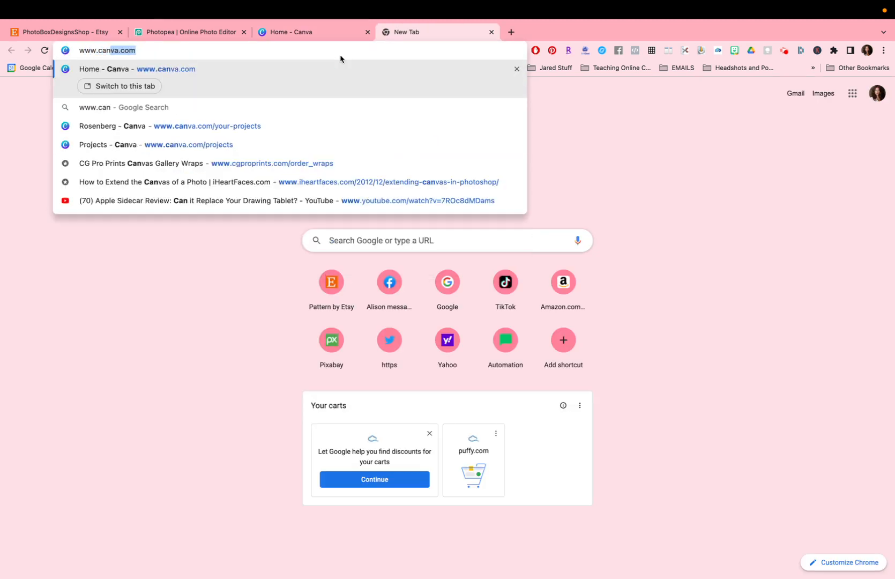
key("Return")
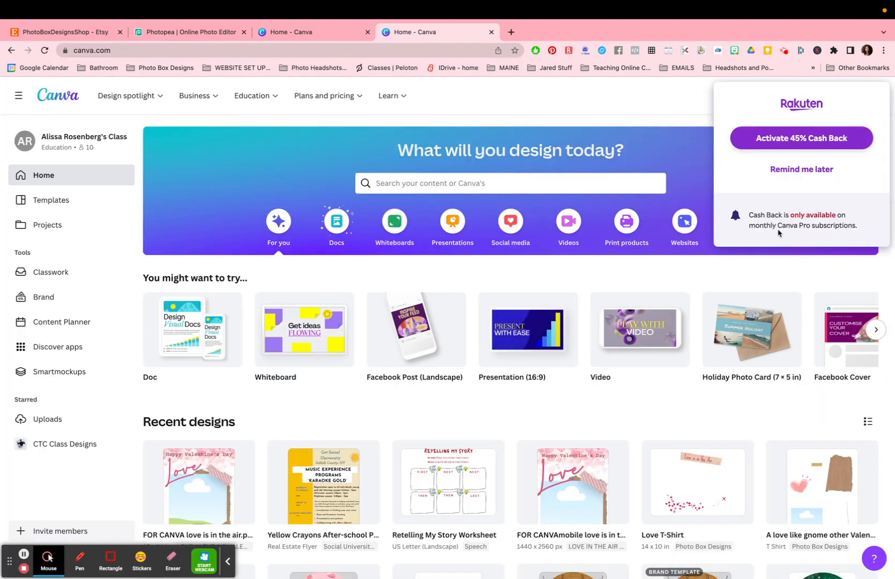
left_click(805, 169)
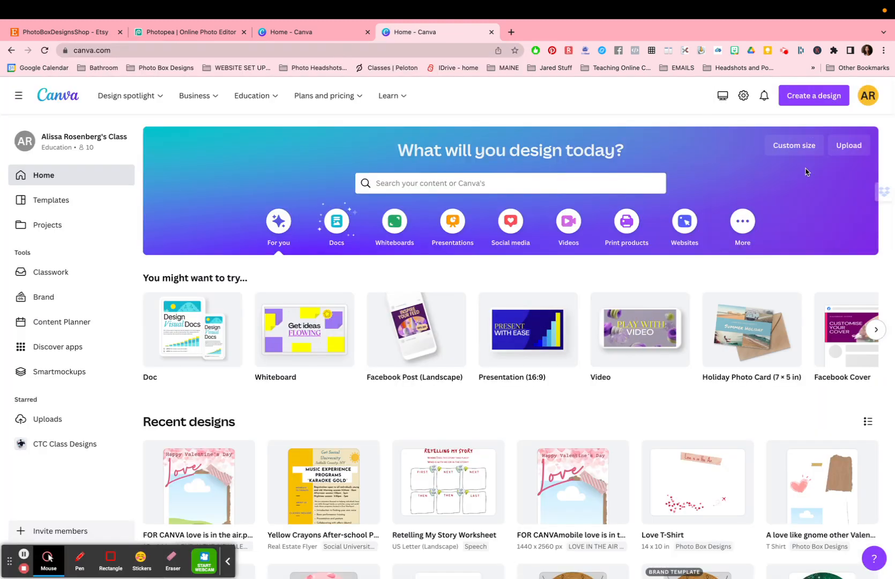
Step: Start a new design from an imported file and browse to the NEW TEMPLATES folder
left_click(822, 97)
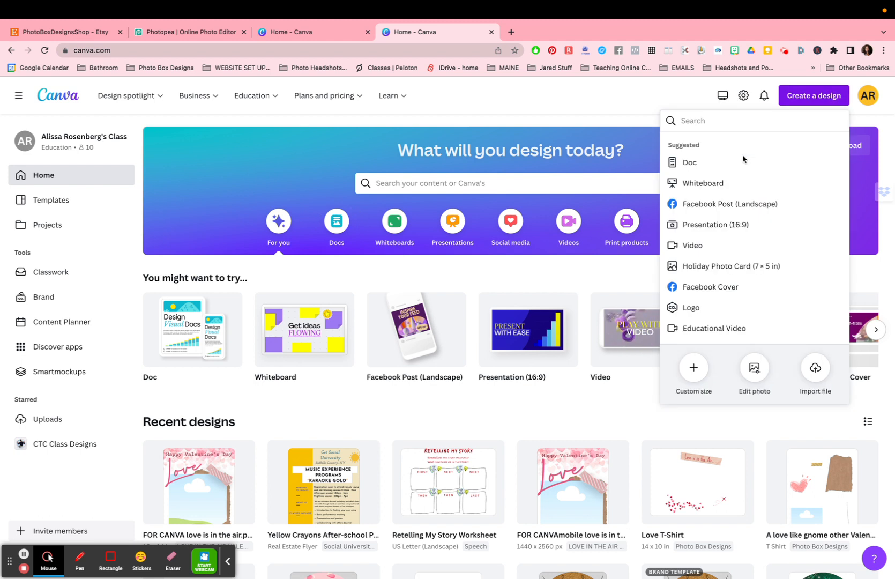
left_click(815, 369)
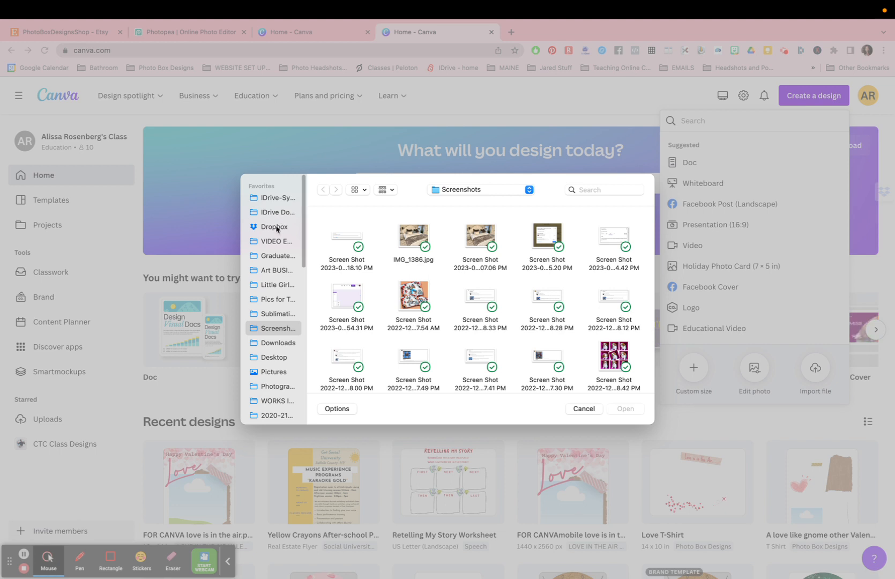
left_click(272, 357)
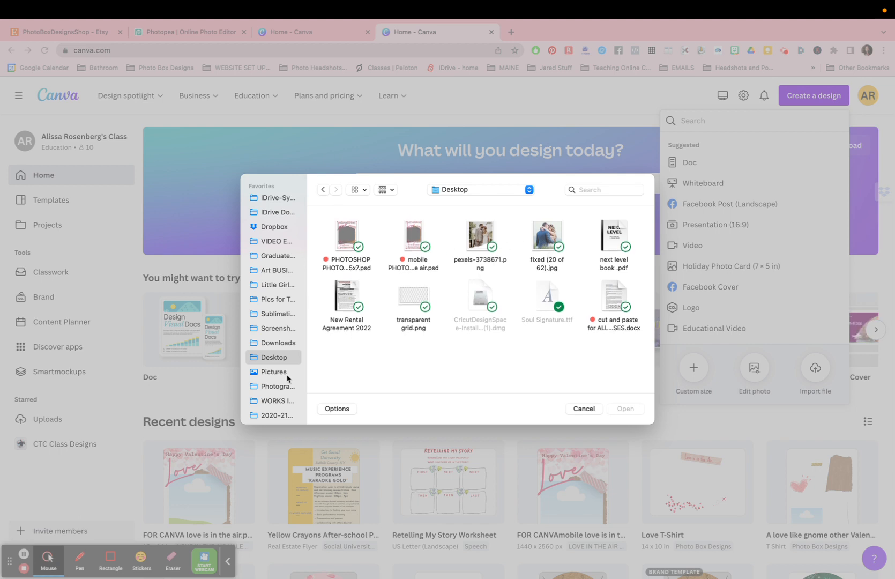
scroll(279, 375, "down", 5)
scroll(276, 406, "down", 4)
left_click(272, 367)
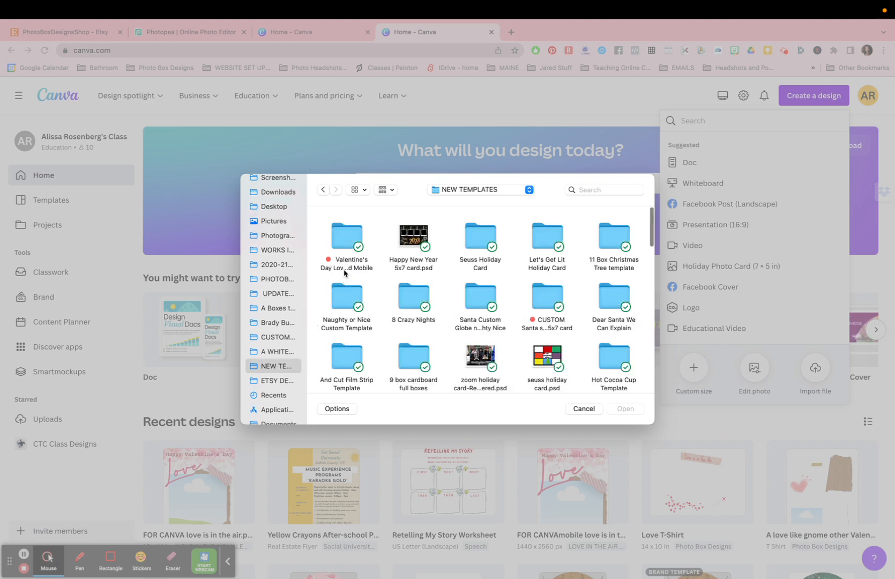
Step: Import "Canva love is in the air.5x7 .pdf" from the Love is in the Air folder within the Valentine's Day folder
double_click(345, 251)
double_click(396, 240)
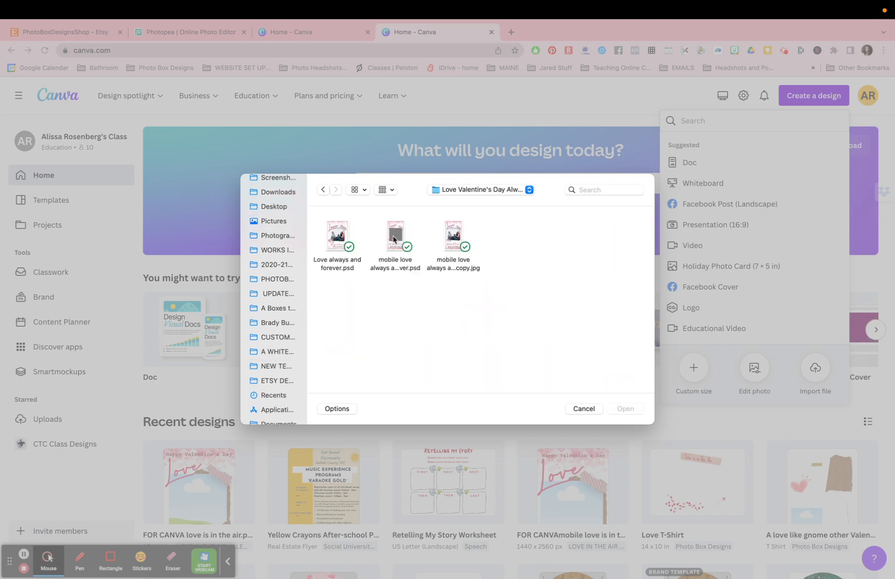
key("super+Up")
double_click(327, 249)
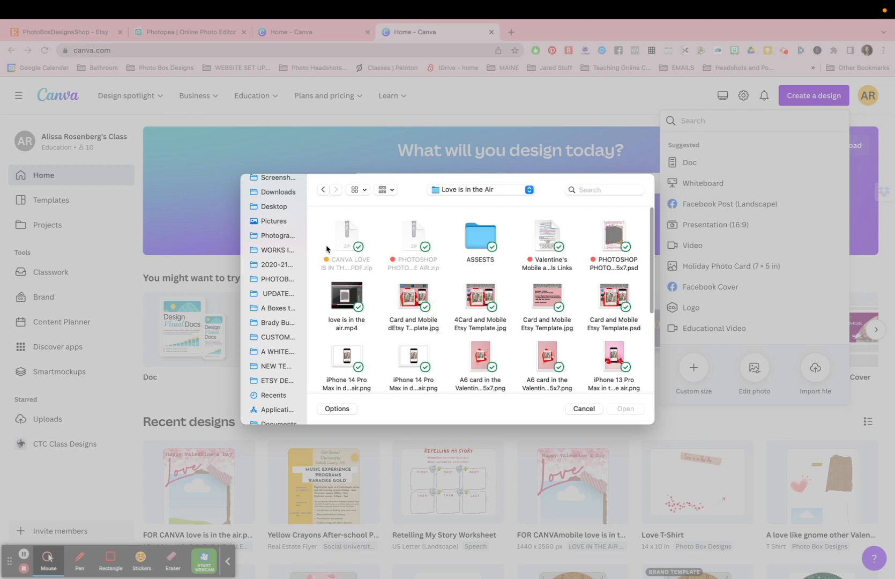
scroll(468, 250, "down", 1)
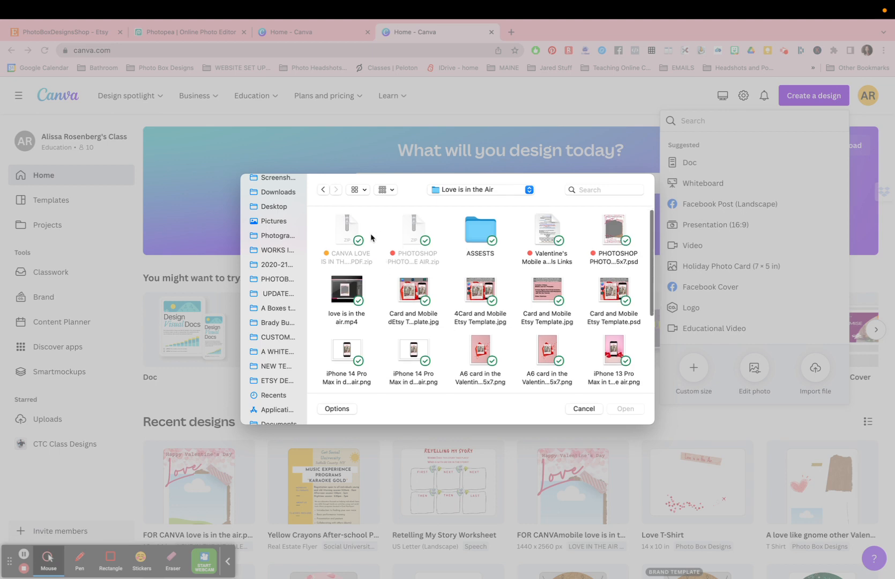
scroll(539, 311, "down", 4)
scroll(523, 309, "down", 5)
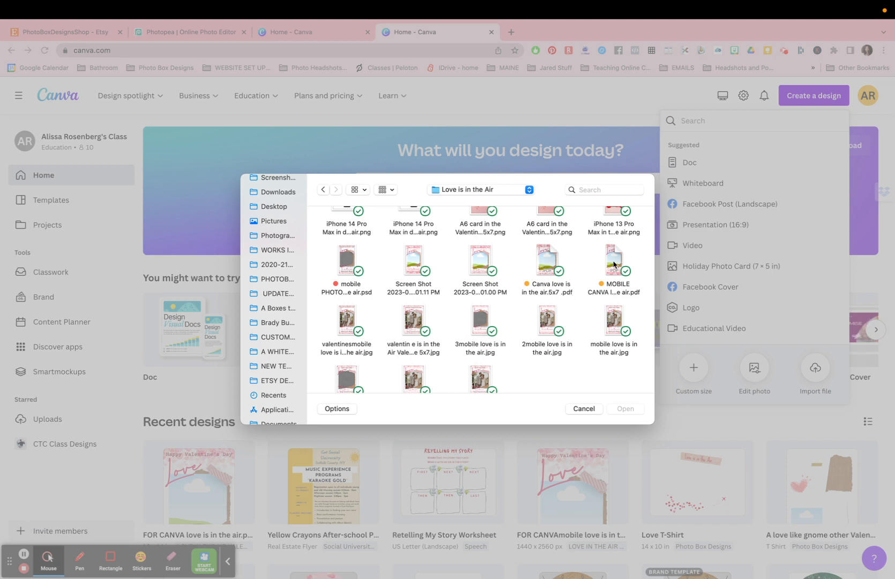
left_click(549, 263)
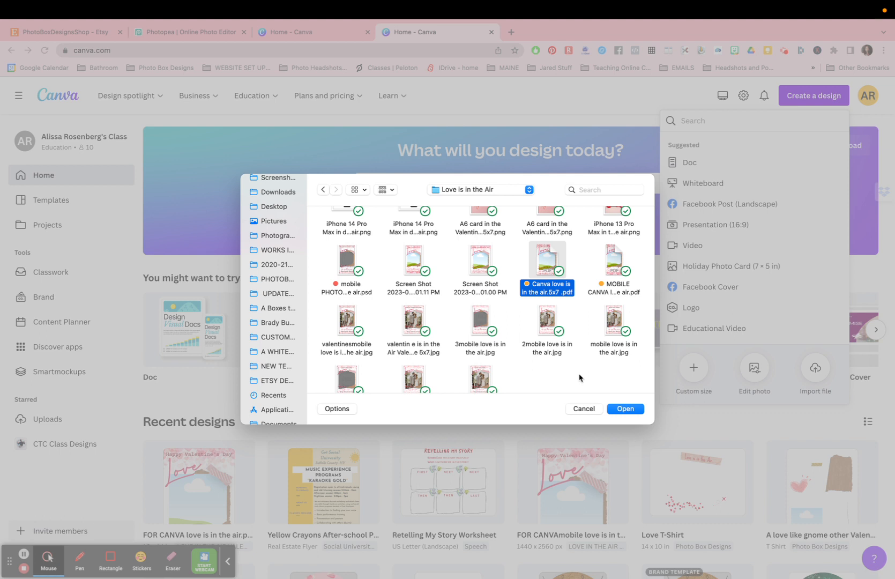
left_click(624, 409)
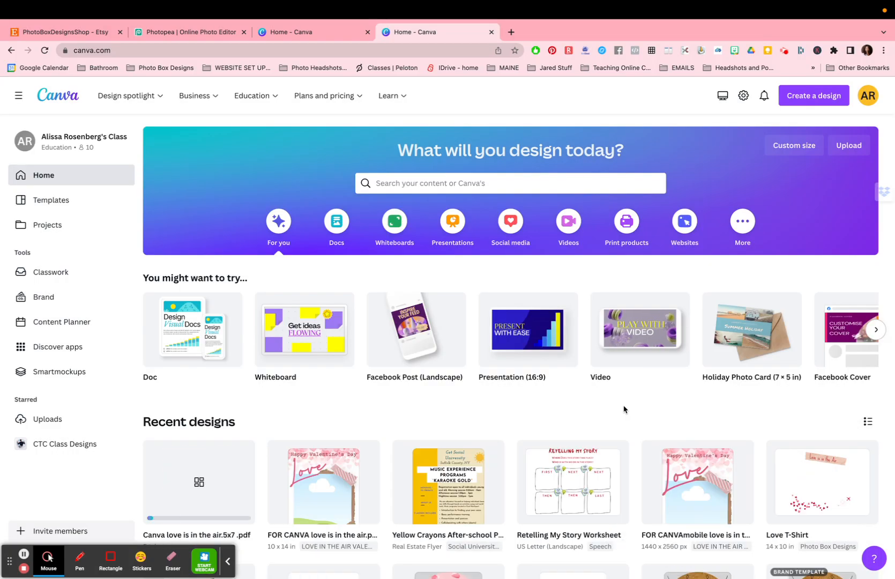
Step: Open the imported "Canva love is in the air.5x7 .pdf" design from the recent designs and dismiss the import feedback form
scroll(624, 409, "down", 1)
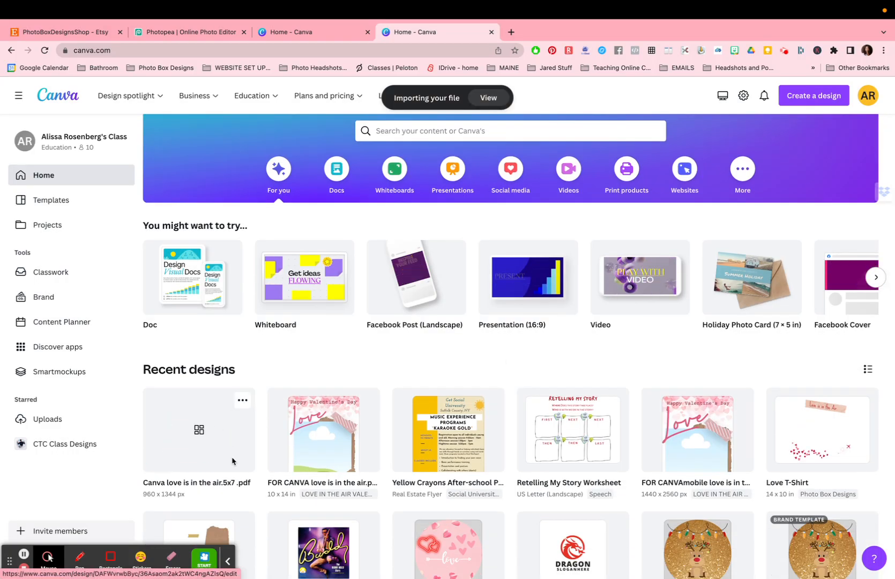
scroll(236, 468, "down", 1)
scroll(236, 468, "down", 1)
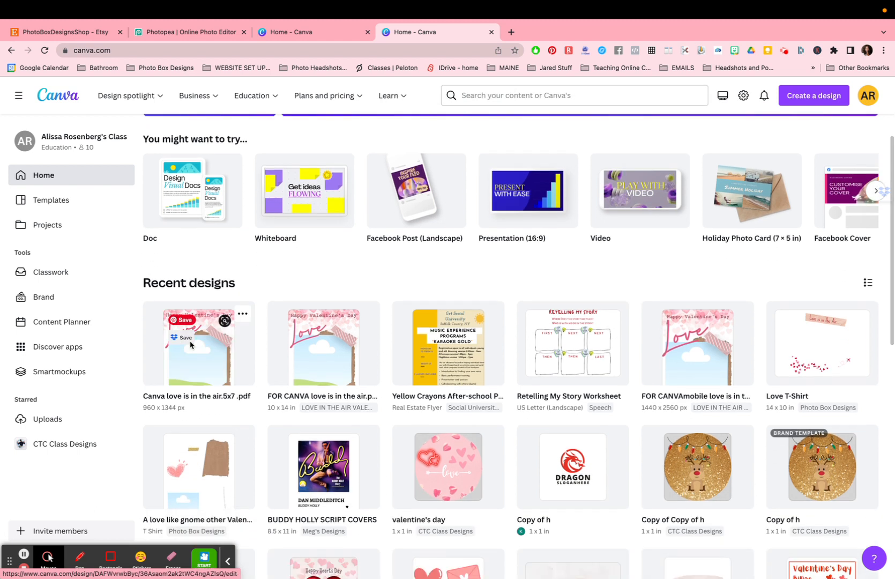
left_click(216, 366)
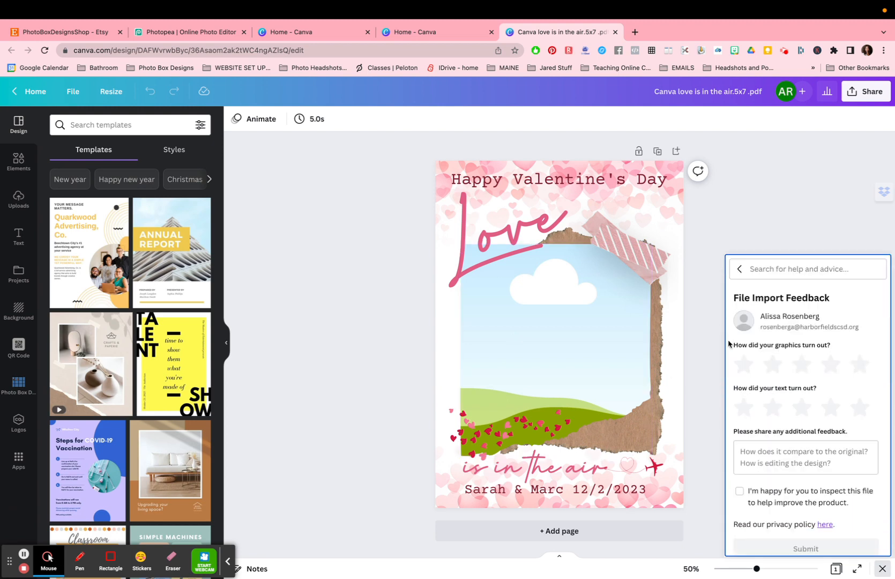
left_click(741, 270)
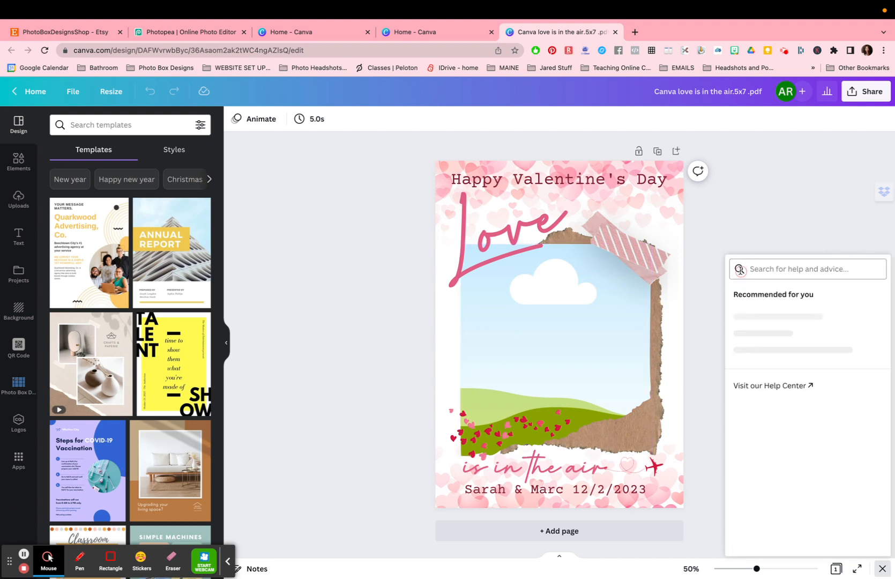
left_click(882, 568)
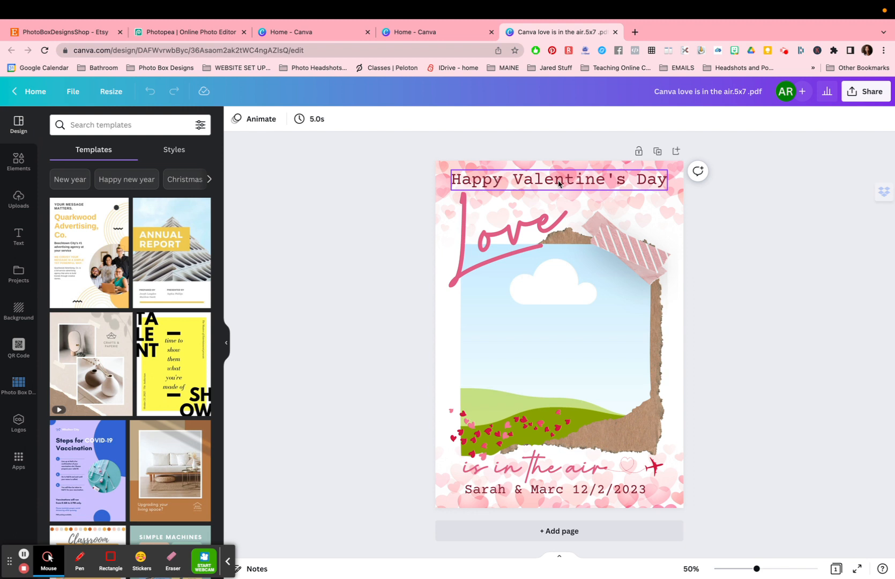
Step: Replace the "Happy Valentine's Day" heading text with "I love You Forever"
left_click(534, 184)
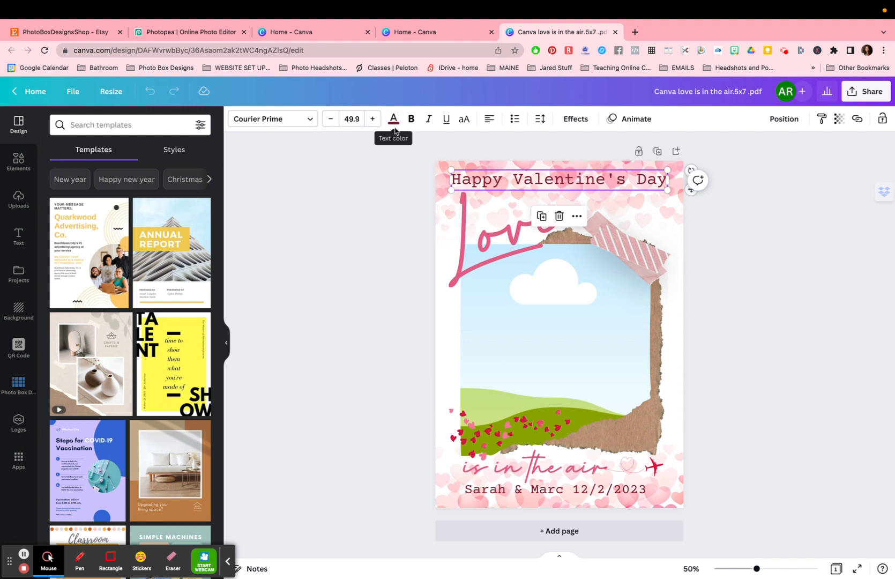
double_click(555, 179)
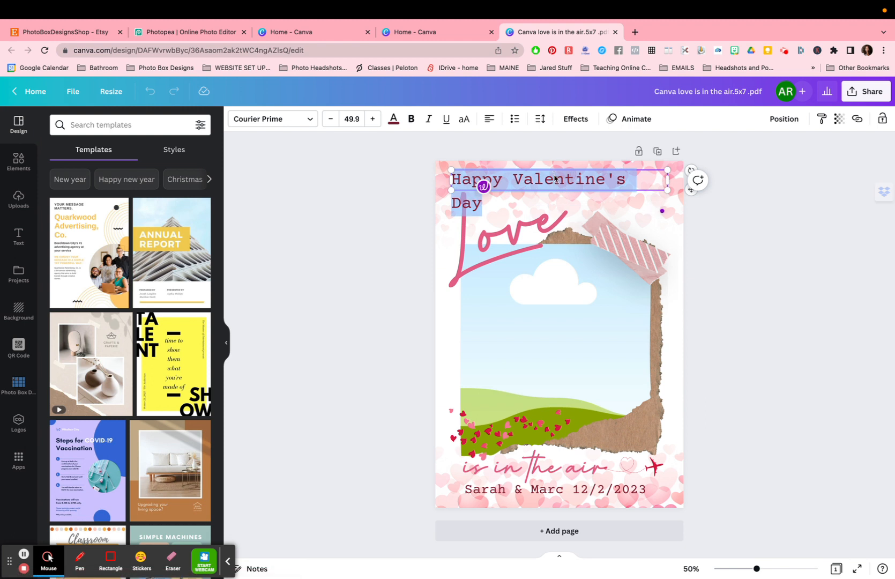
key("BackSpace")
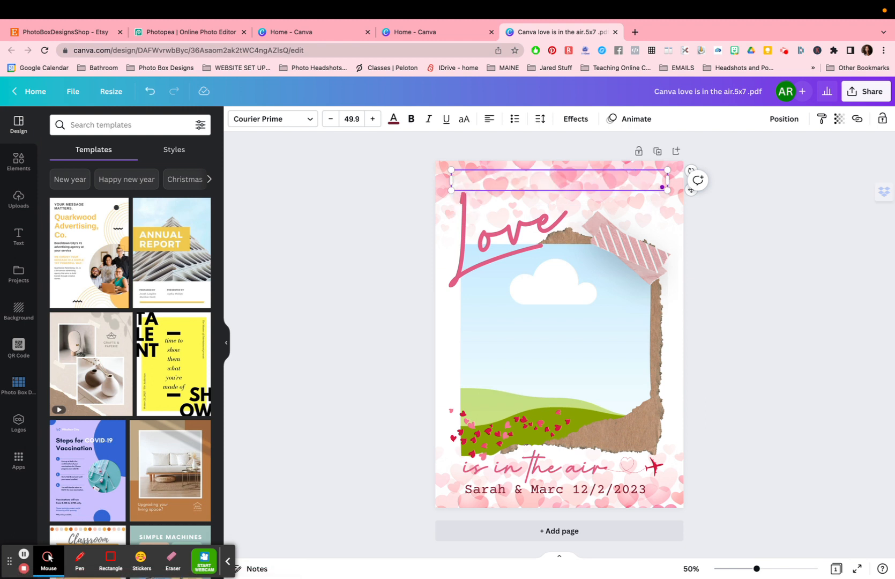
type("I love You F")
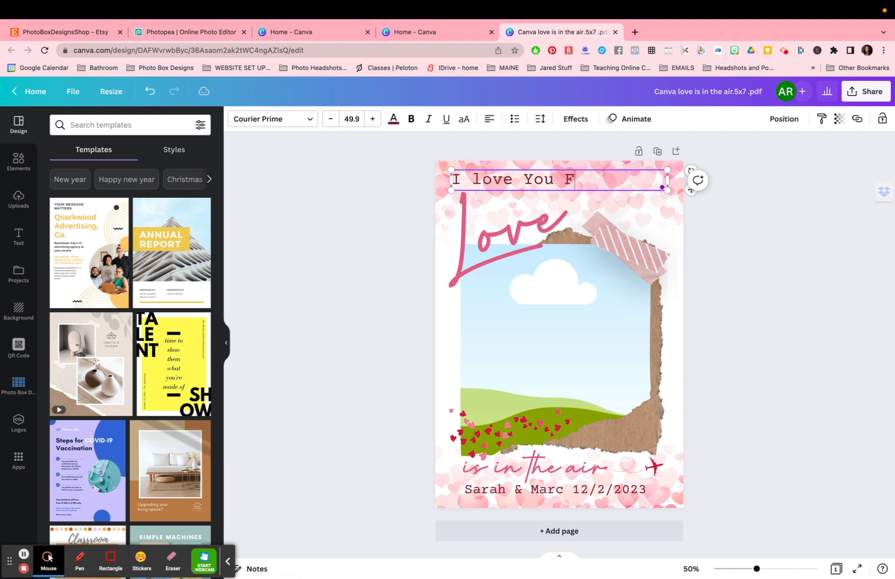
type("orever")
Step: Set the whole "I love You Forever" heading in the Alegreya Sans SC Regular font and color it with the document's crimson red
double_click(580, 180)
triple_click(581, 181)
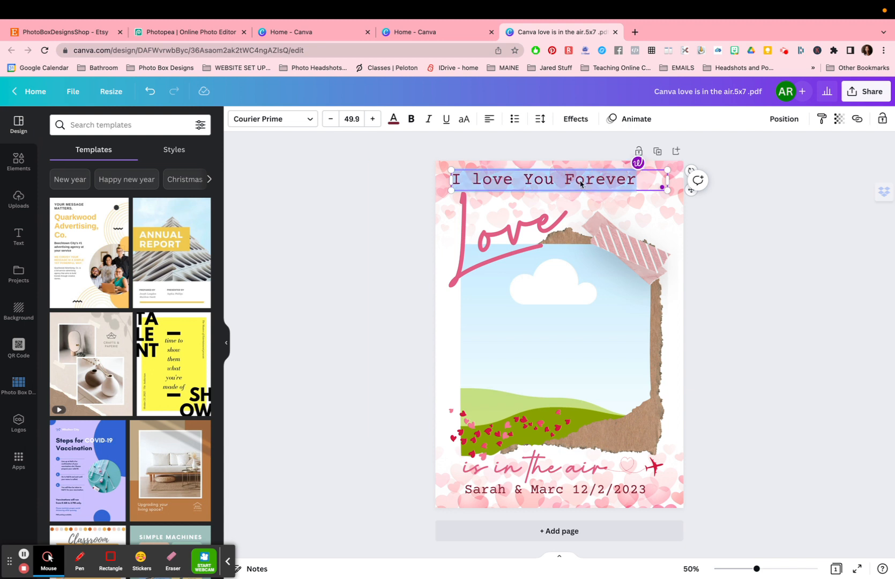
left_click(309, 119)
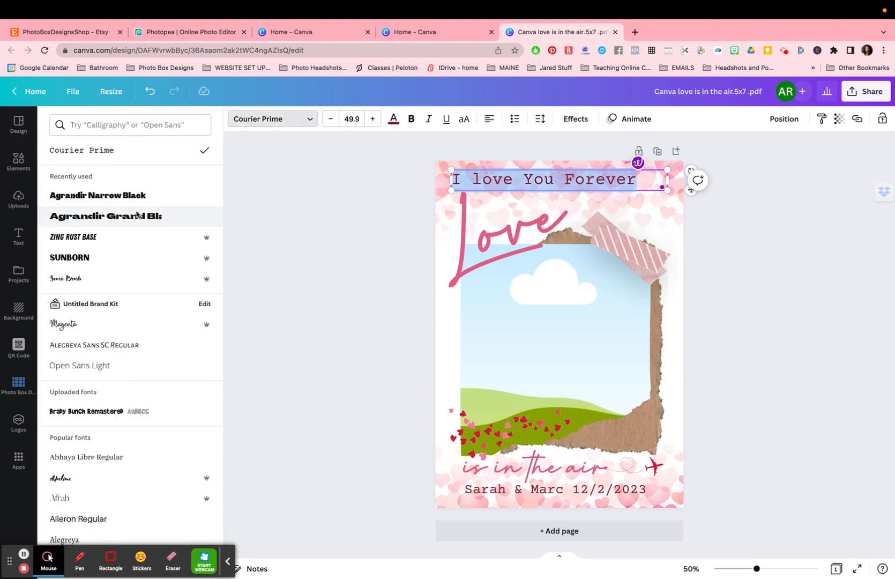
left_click(115, 278)
left_click(108, 343)
left_click(393, 120)
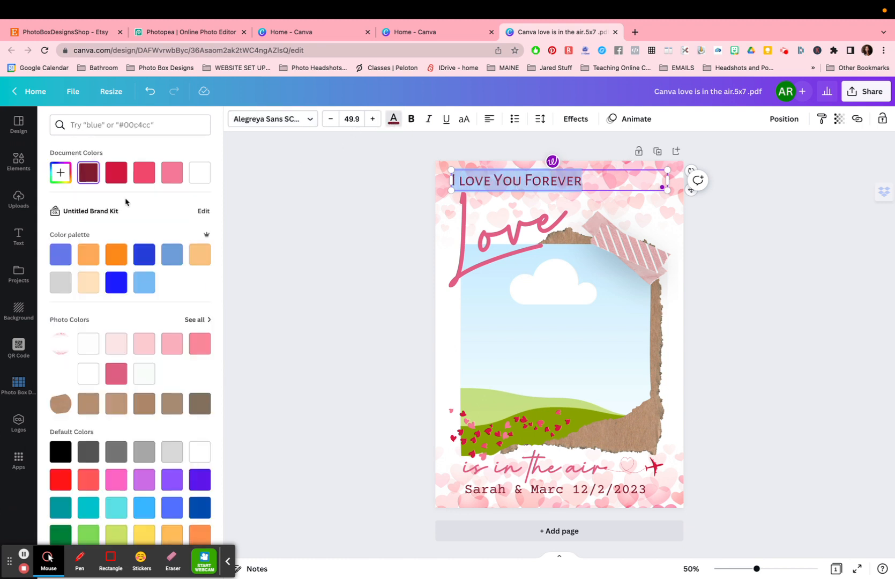
left_click(113, 172)
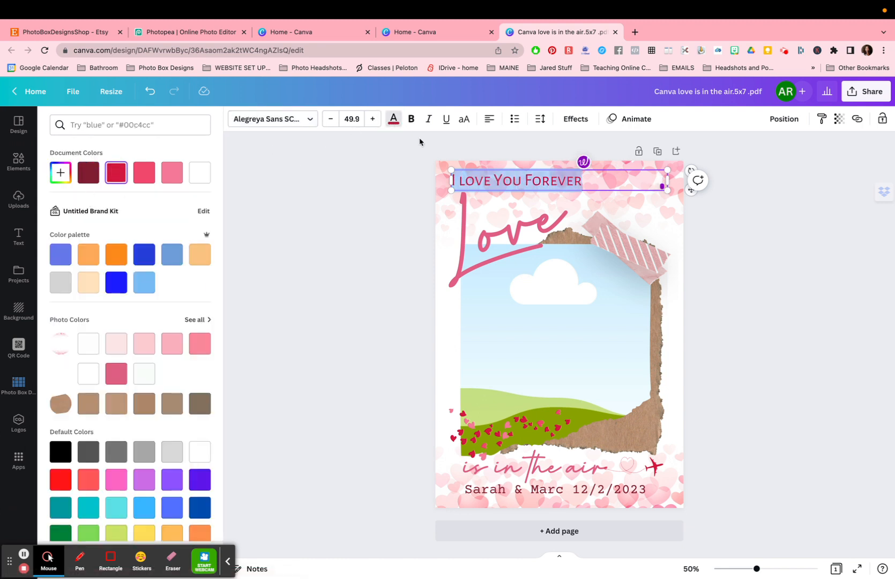
Step: Make the "I love You Forever" heading bold and italic, center-align it, and deselect it
left_click(490, 119)
left_click(489, 118)
left_click(489, 118)
left_click(411, 122)
left_click(411, 120)
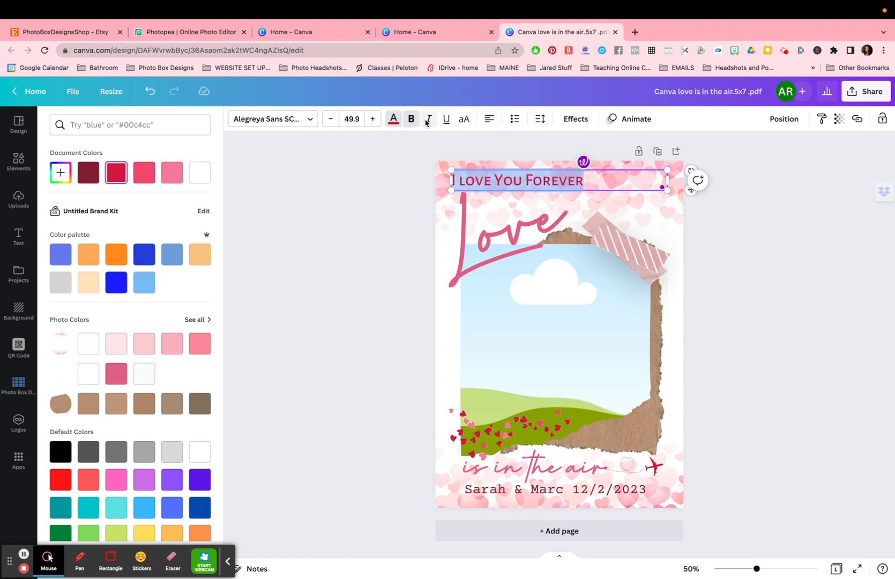
left_click(429, 119)
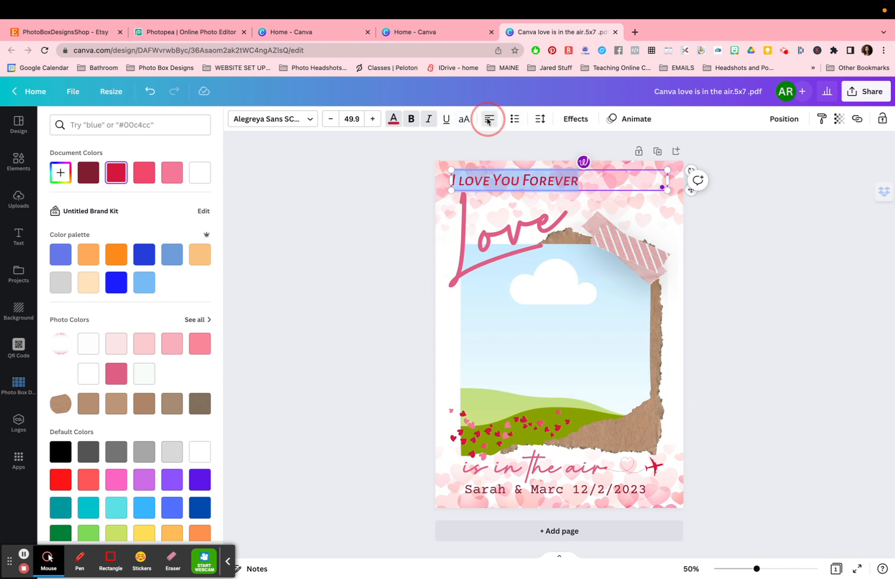
left_click(489, 118)
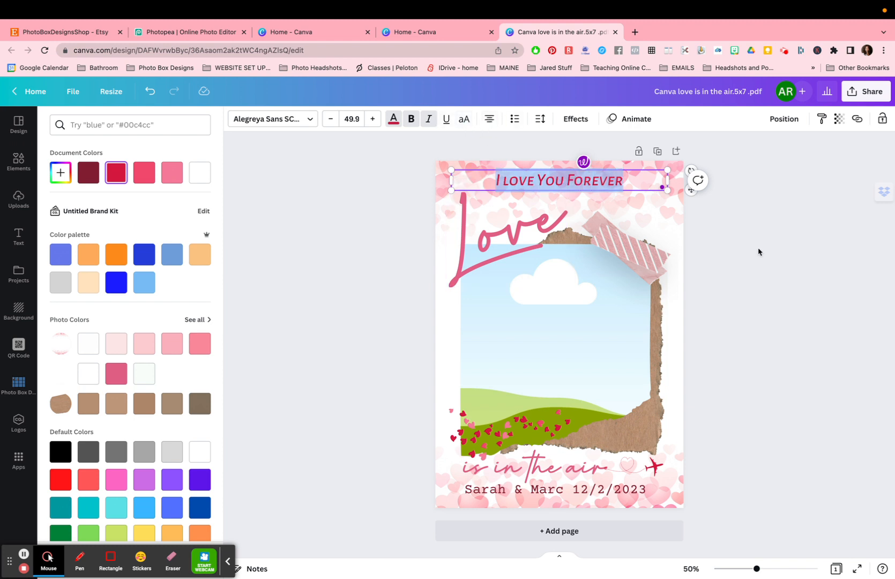
left_click(738, 251)
Step: Nudge the "I love You Forever" heading slightly up and to the right on the card
left_click(638, 188)
left_click(599, 181)
left_click(537, 187)
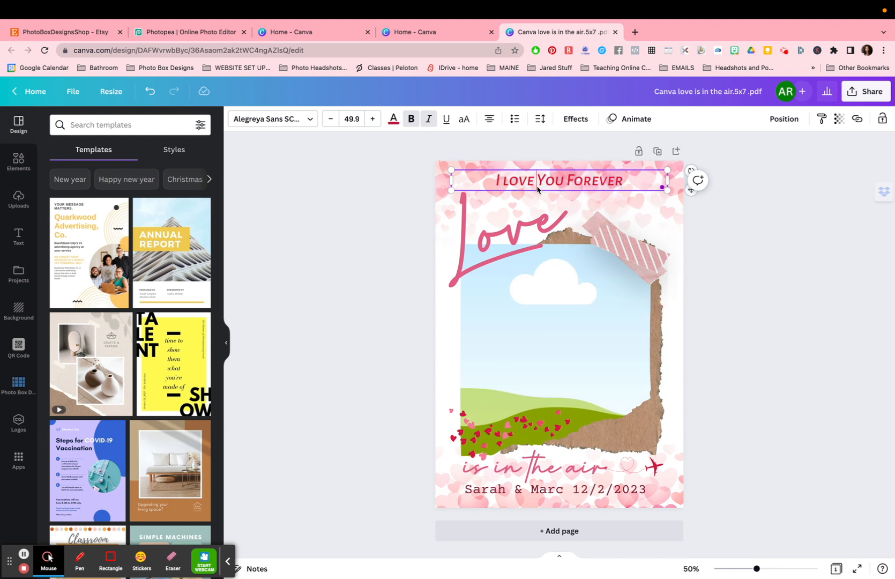
left_click(533, 179)
left_click(496, 177)
left_click(615, 174)
left_click(581, 179)
left_click(442, 295)
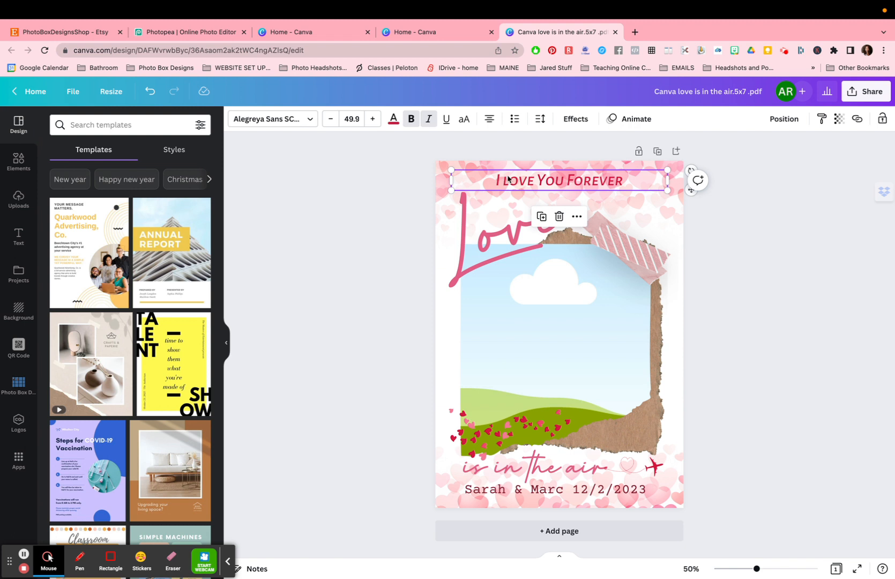
mouse_move(509, 180)
left_mouse_down()
mouse_move(509, 193)
mouse_move(508, 172)
mouse_move(517, 171)
mouse_move(535, 179)
mouse_move(536, 193)
mouse_move(506, 225)
mouse_move(516, 279)
mouse_move(500, 282)
mouse_move(511, 174)
left_mouse_up()
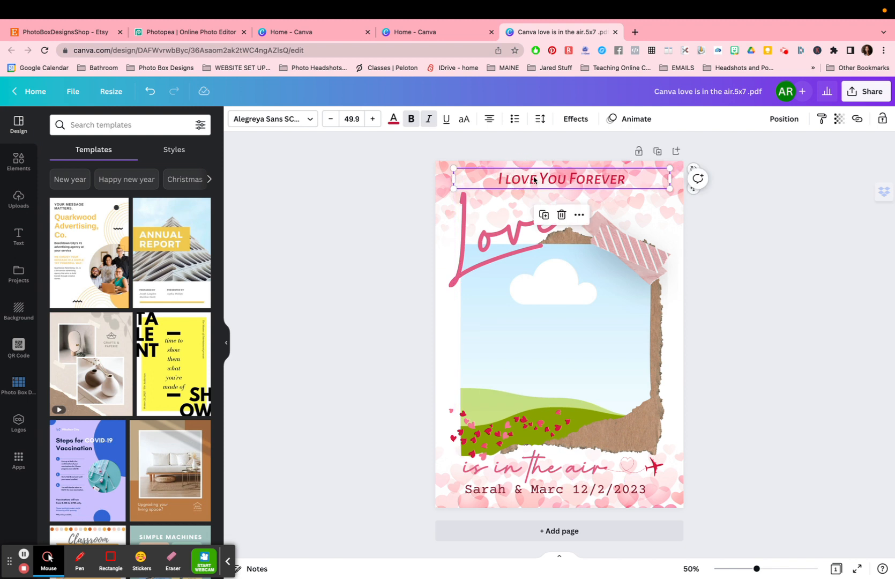
left_click(534, 178)
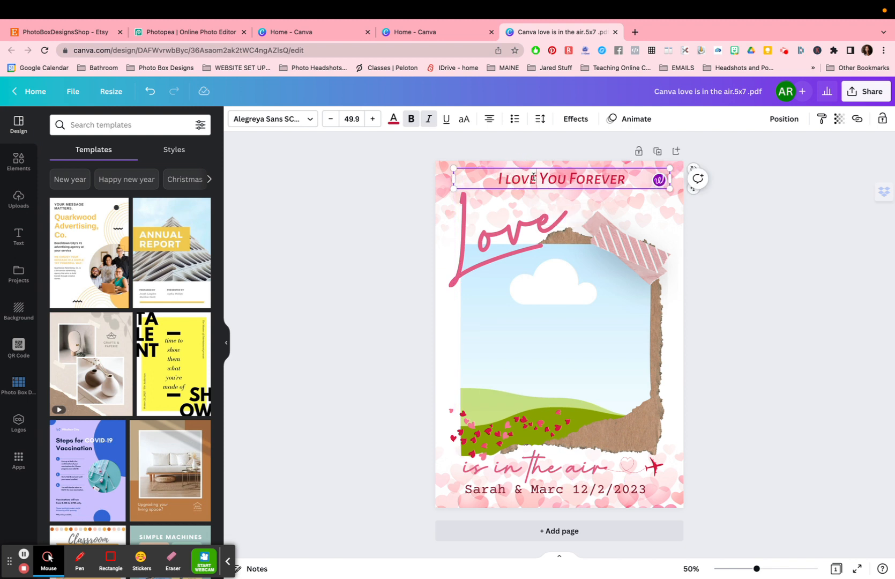
double_click(569, 183)
left_click(526, 180)
scroll(487, 174, "up", 5)
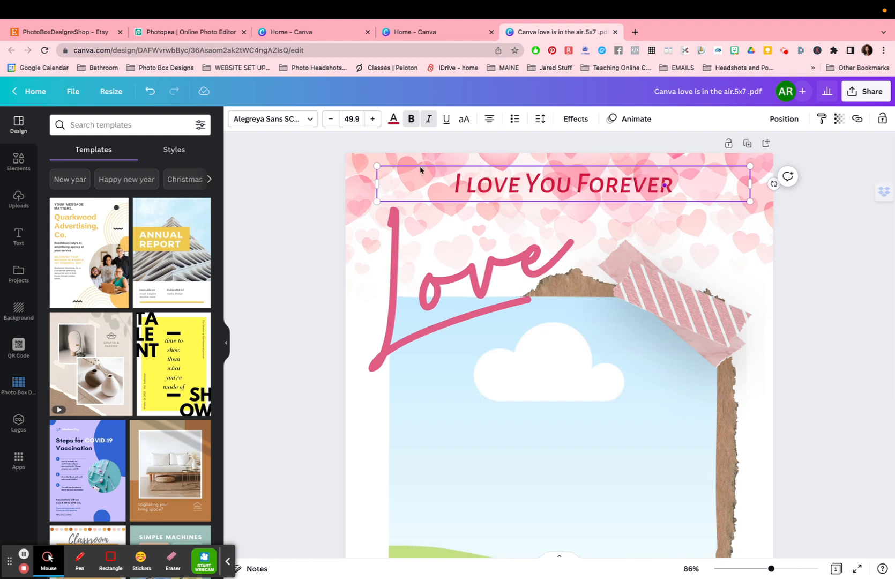
scroll(429, 198, "down", 6)
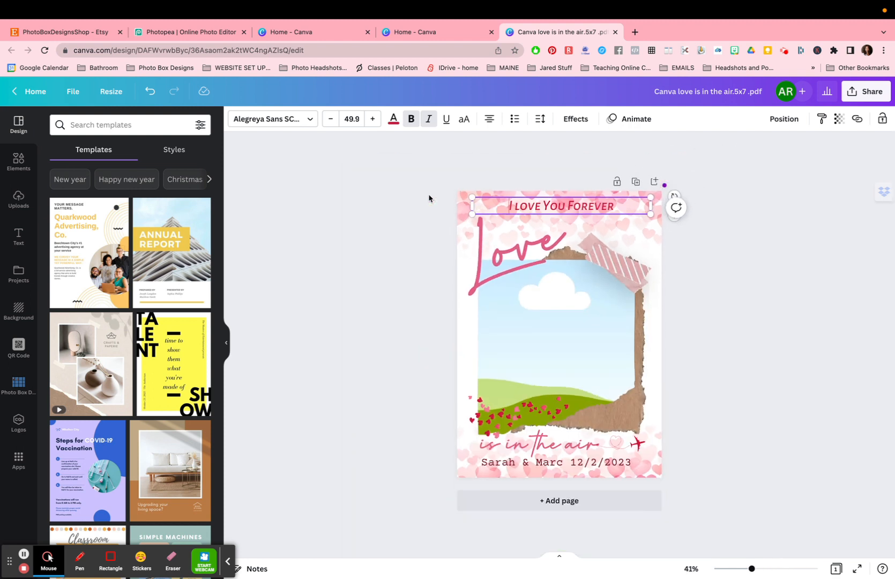
Step: Delete the "I love You Forever" heading from the card
left_click(559, 206)
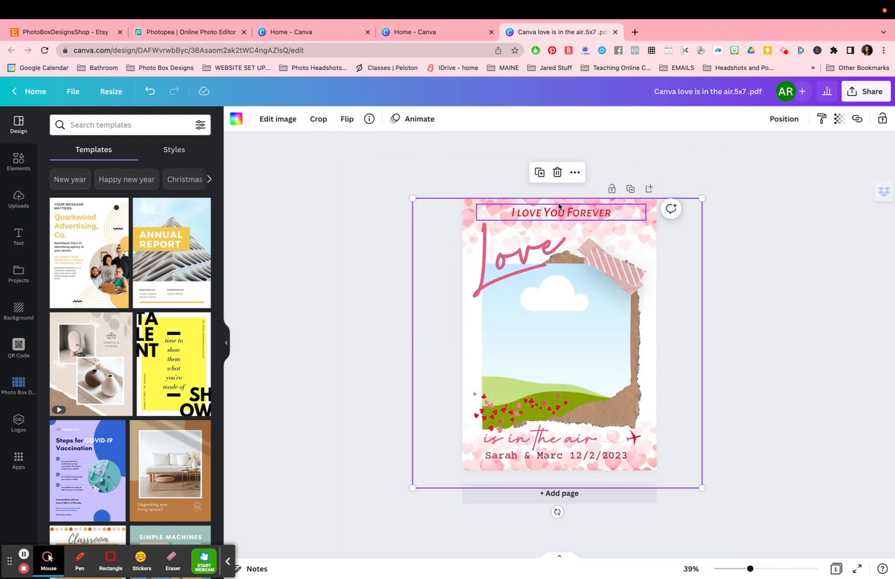
left_click(565, 213)
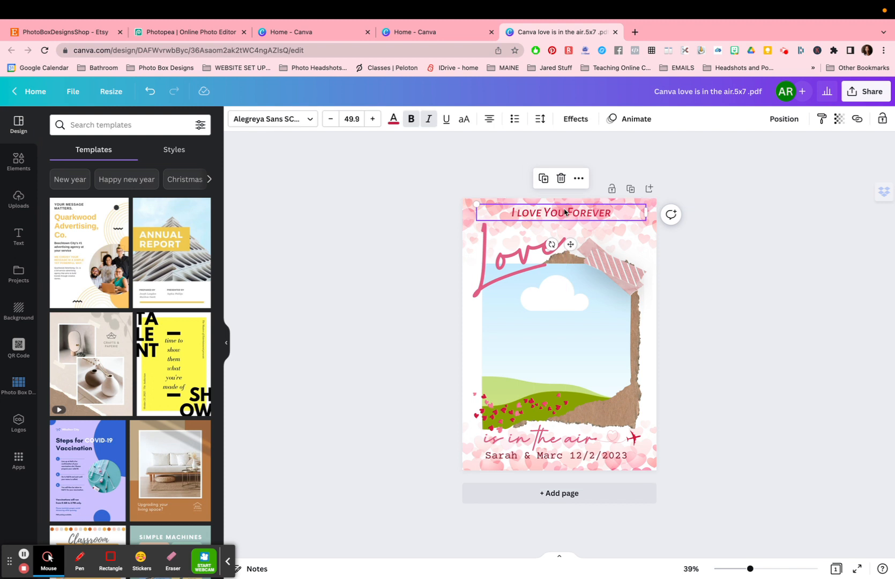
left_click(559, 180)
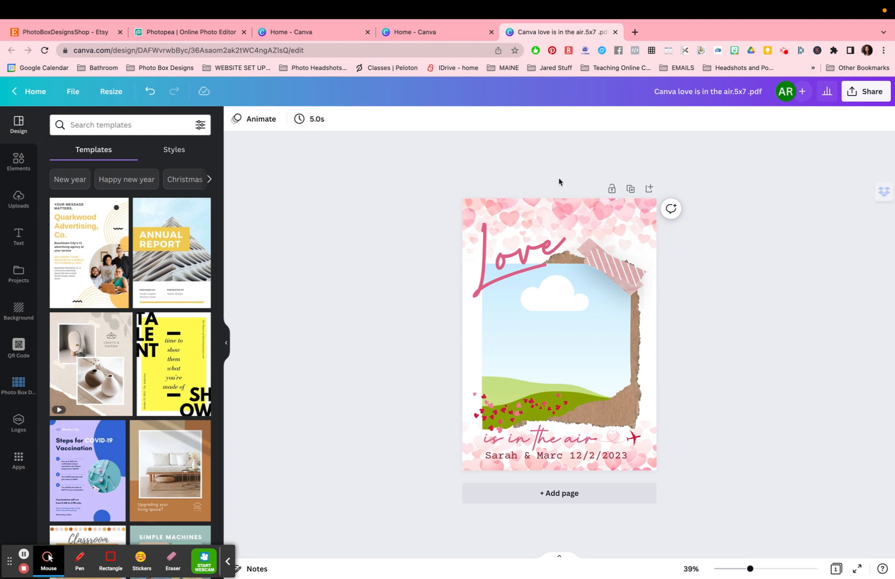
Step: Try the Drop, Angle and Glow shadow effects on the "Love" script graphic
left_click(517, 253)
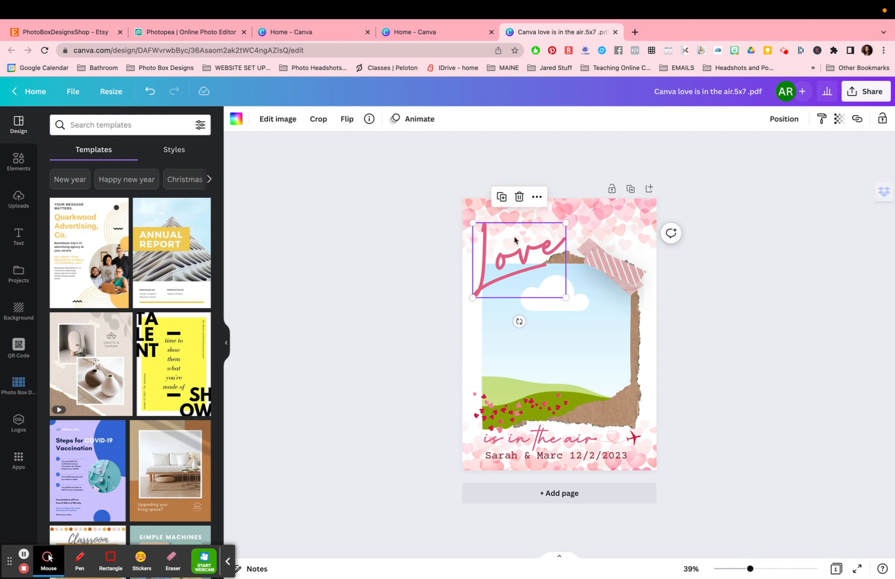
left_click(520, 249)
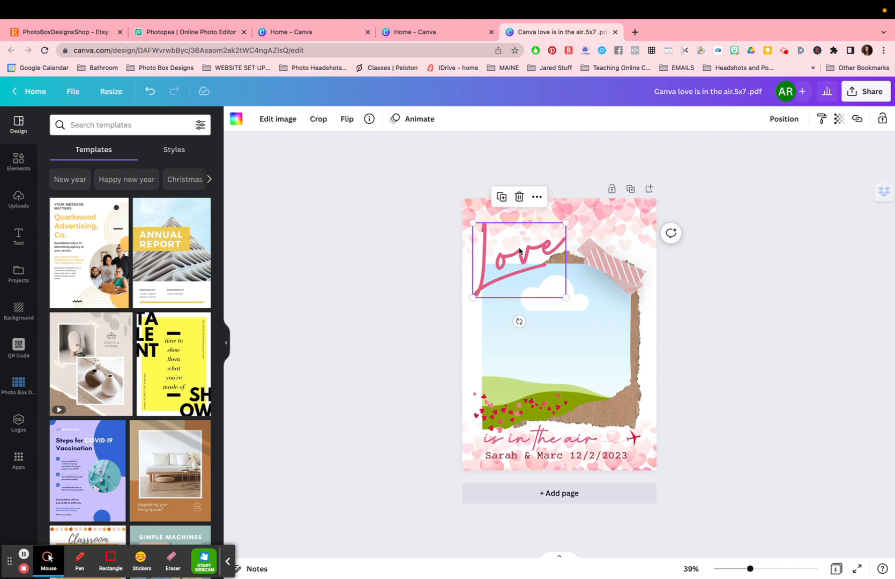
left_click(275, 119)
scroll(146, 437, "down", 3)
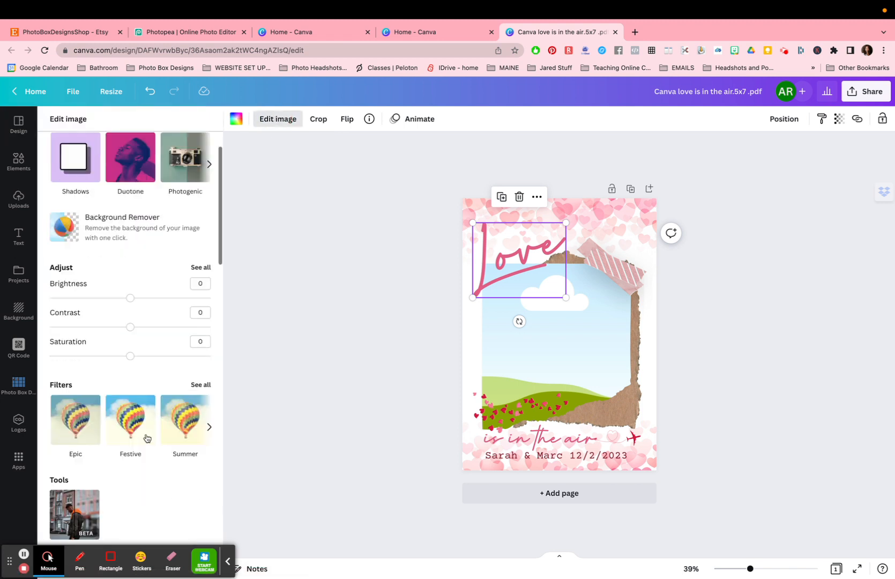
scroll(144, 436, "down", 5)
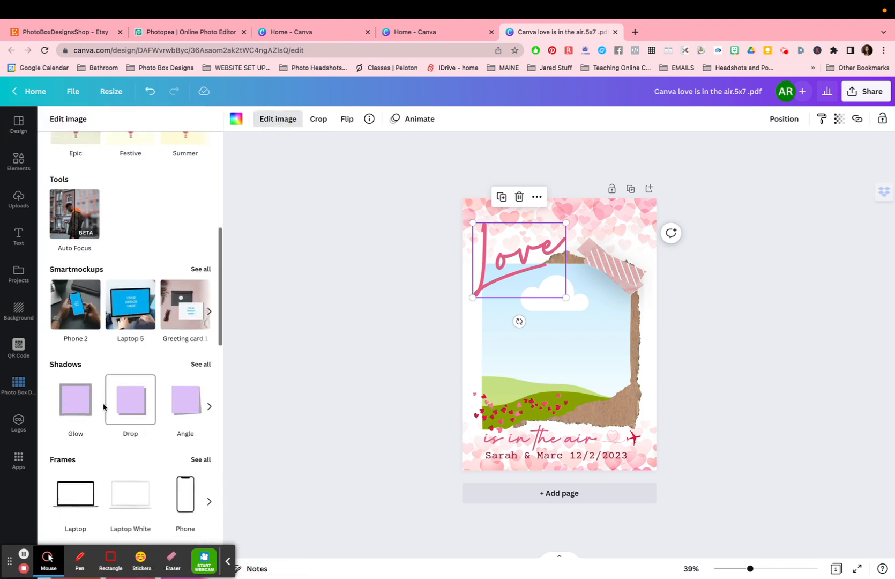
left_click(133, 414)
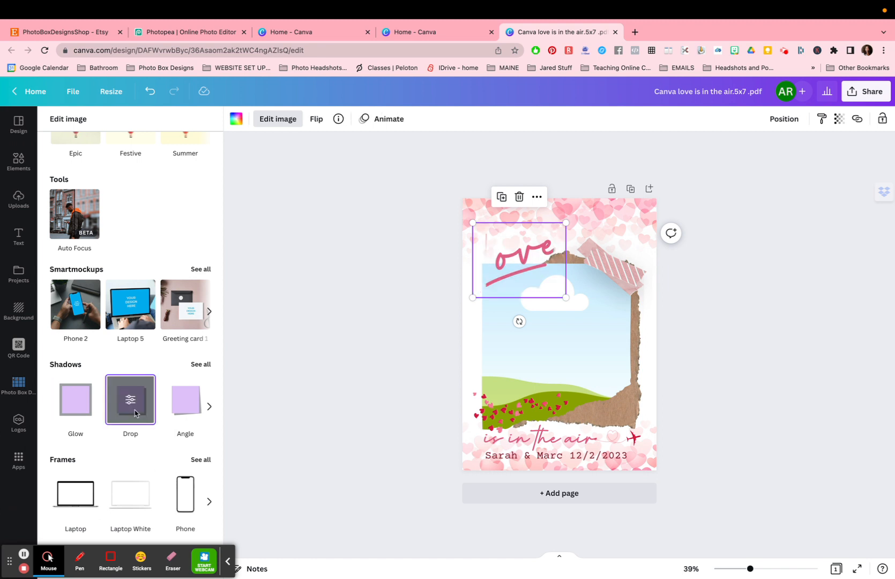
left_click(184, 407)
left_click(75, 400)
Step: Nudge the "Love" graphic up and to the right, and undo both the move and the shadow effects
scroll(89, 449, "down", 4)
scroll(89, 449, "down", 3)
scroll(87, 448, "up", 5)
mouse_move(522, 268)
left_mouse_down()
mouse_move(552, 263)
mouse_move(530, 263)
left_mouse_up()
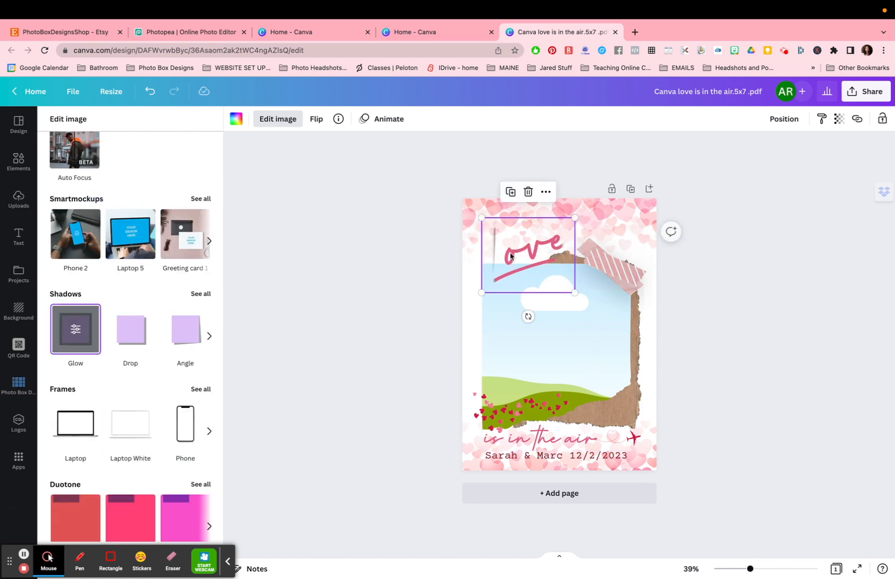
left_click(150, 93)
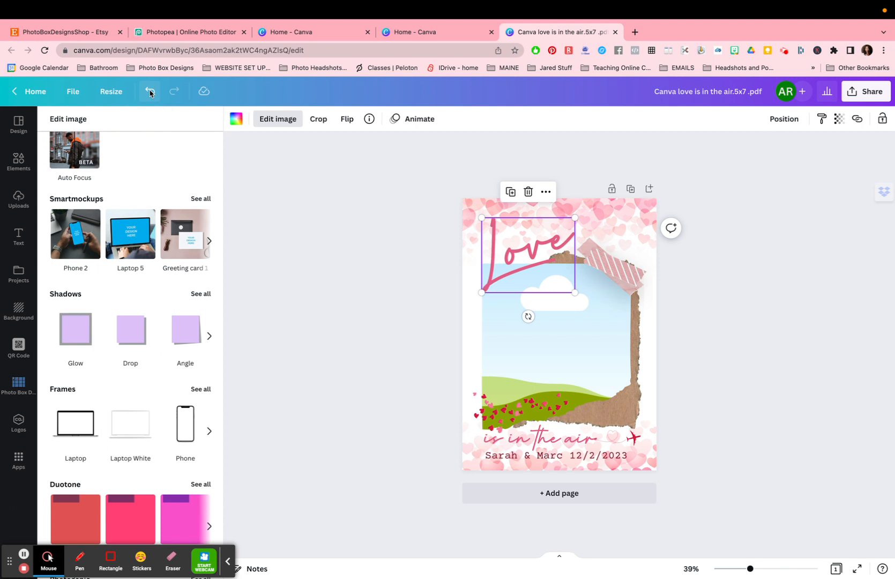
left_click(150, 92)
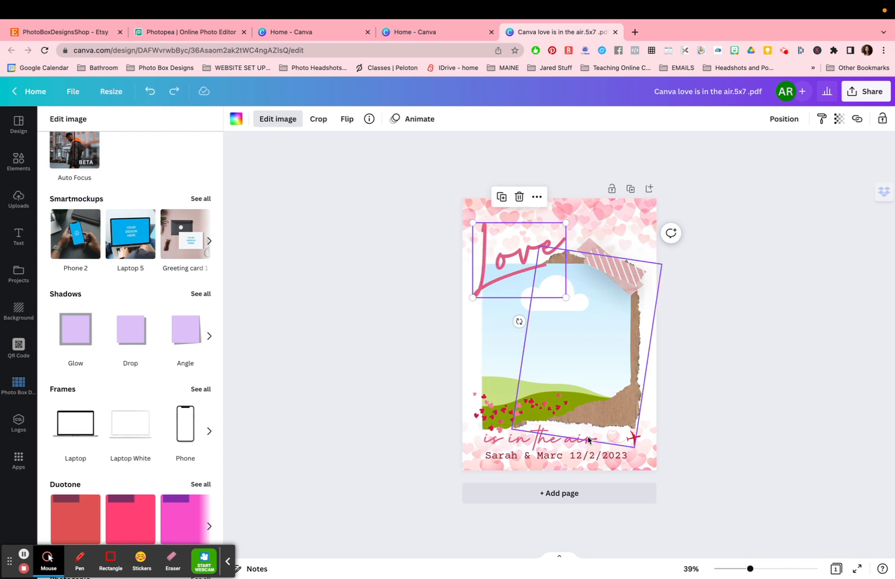
Step: Replace the names-and-date line below "is in the air" with "Love" followed by the sender's first name
left_click(558, 443)
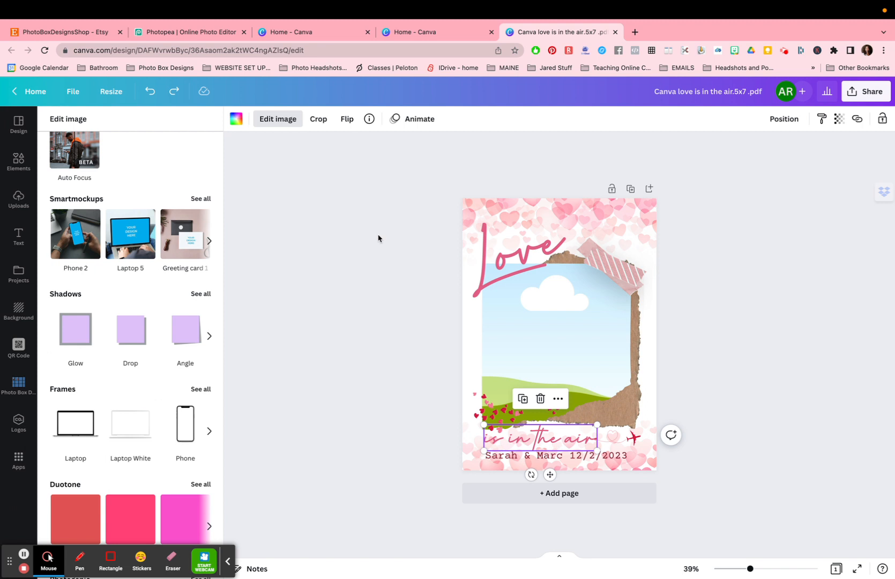
left_click(553, 456)
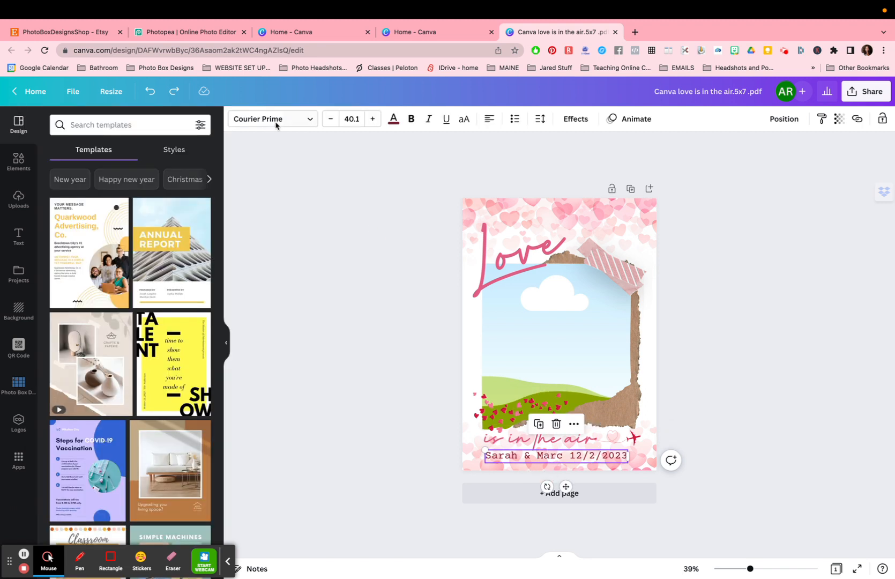
double_click(544, 455)
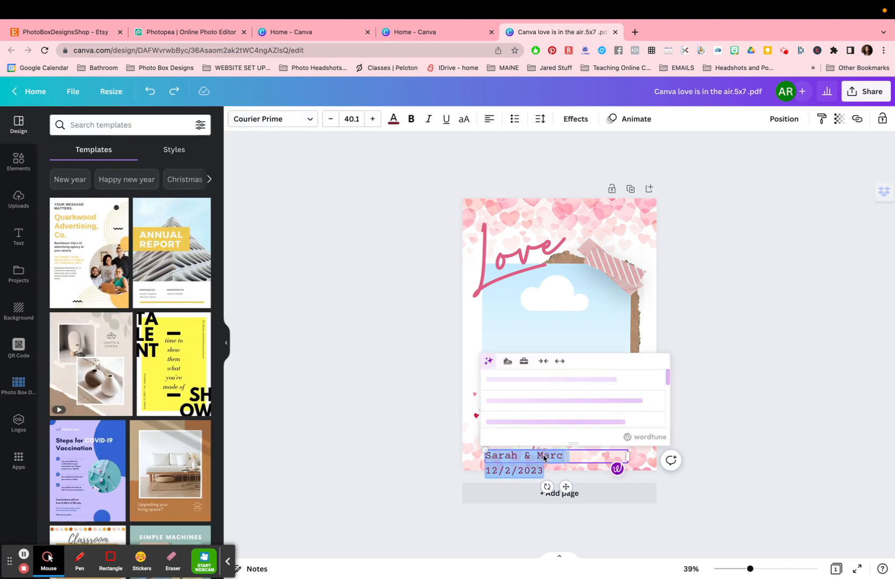
type("Love Mary")
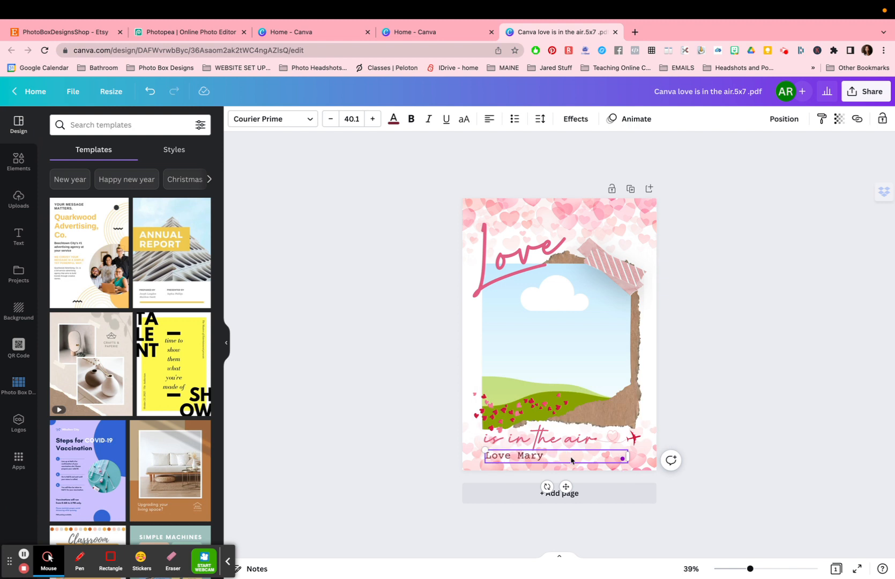
triple_click(519, 458)
Step: Add a text box reading "Happy Valentine's Day" and place it at the top of the card above "Love"
left_click(535, 217)
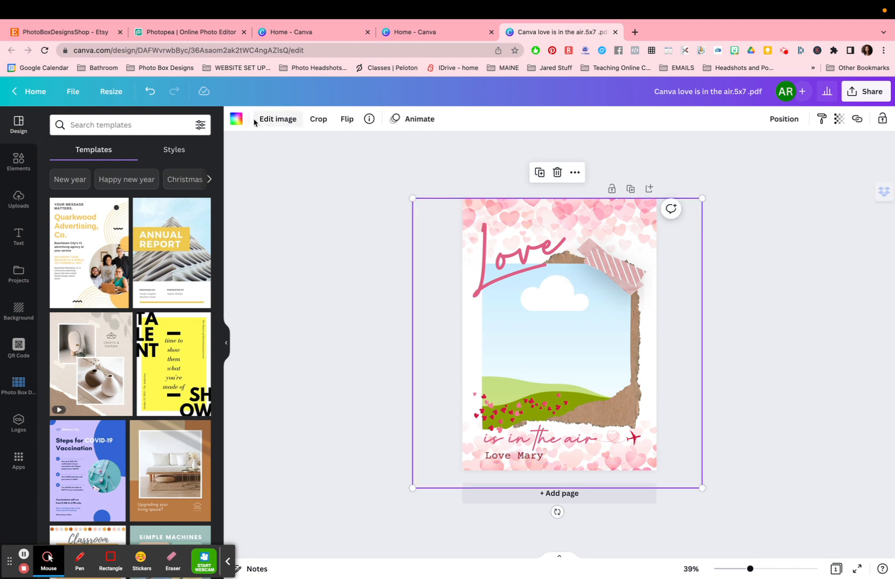
left_click(18, 235)
left_click(120, 154)
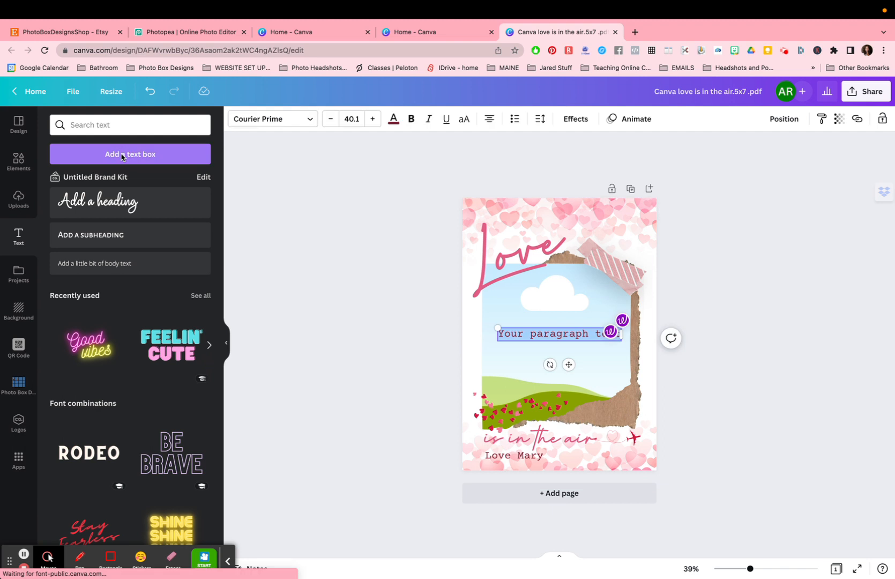
type("Happy Valentine's Day")
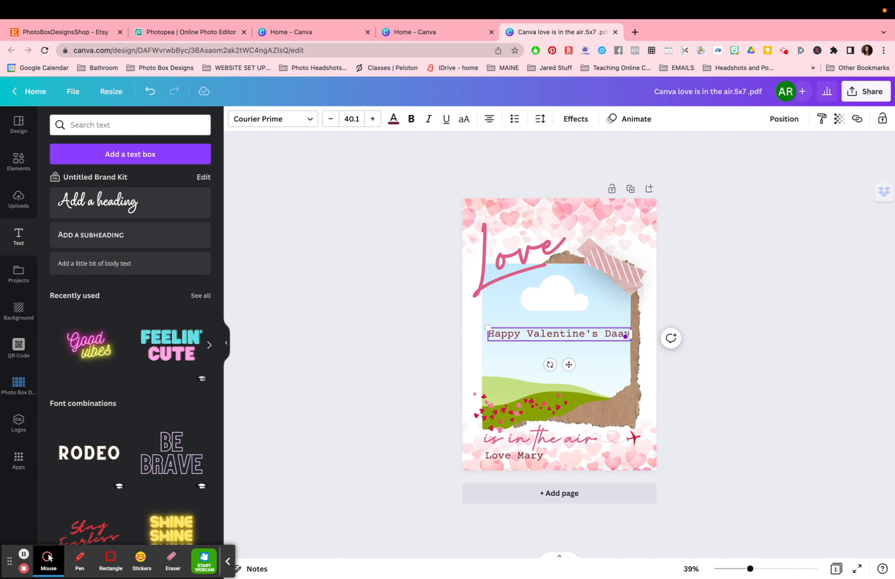
key("BackSpace")
key("BackSpace")
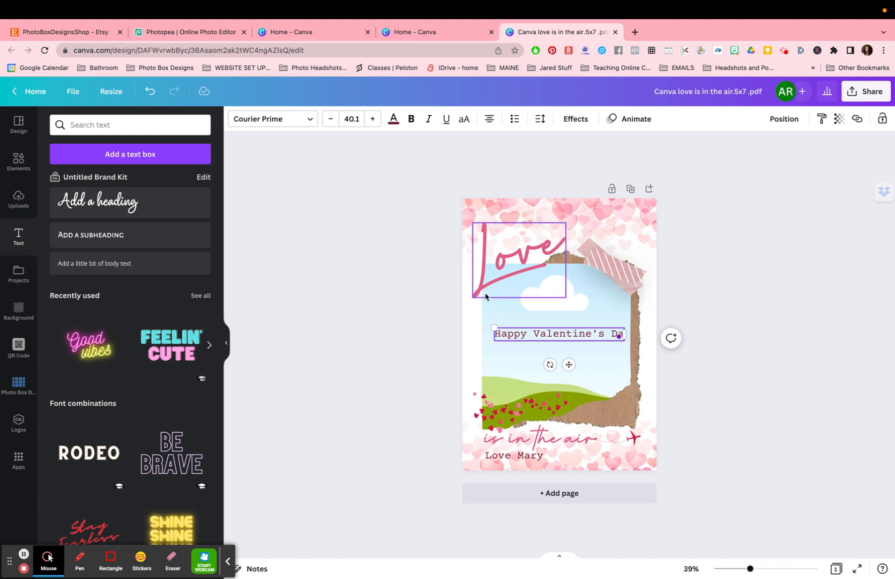
type("y")
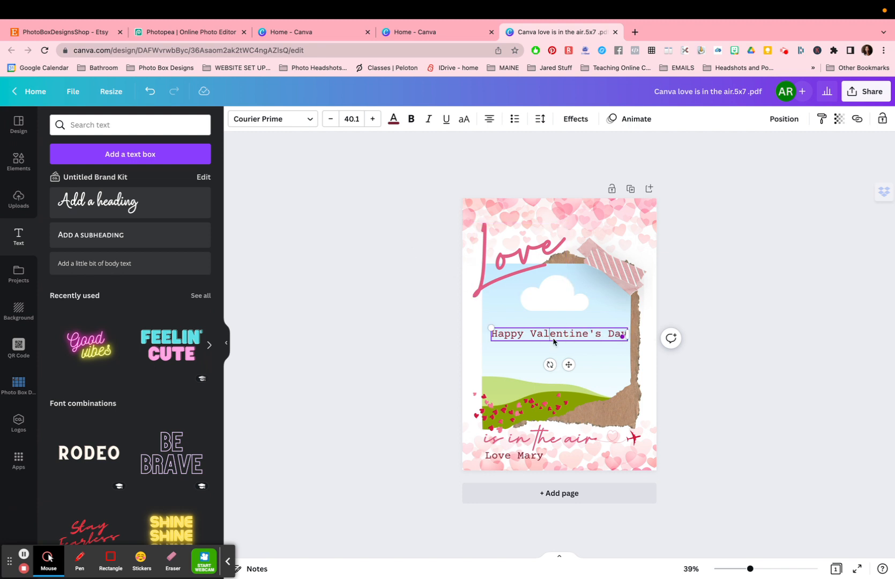
left_click_drag(569, 364, 563, 241)
Step: Center-align the signature line below "is in the air"
left_click(563, 460)
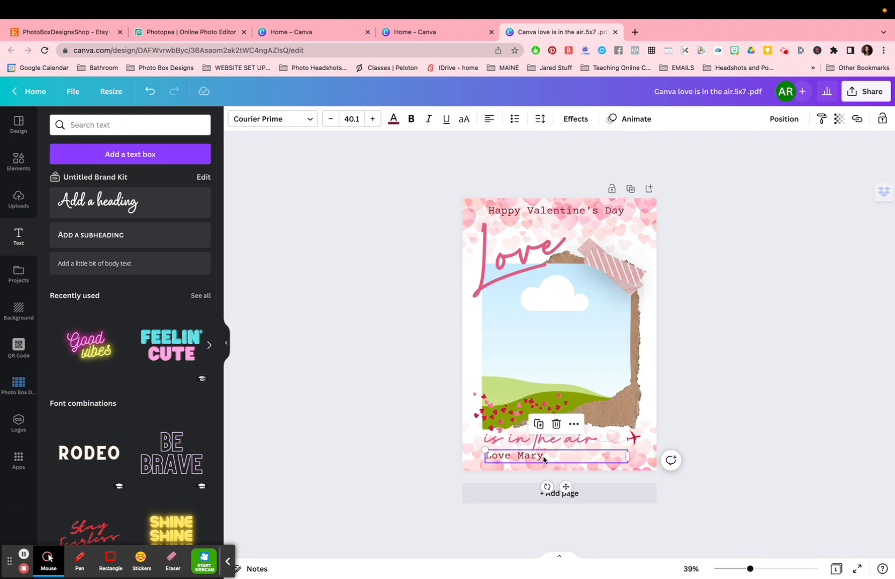
left_click(489, 119)
Step: Replace the "Happy Valentine's Day" text at the top of the card with "Save the Date"
left_click(554, 211)
double_click(554, 212)
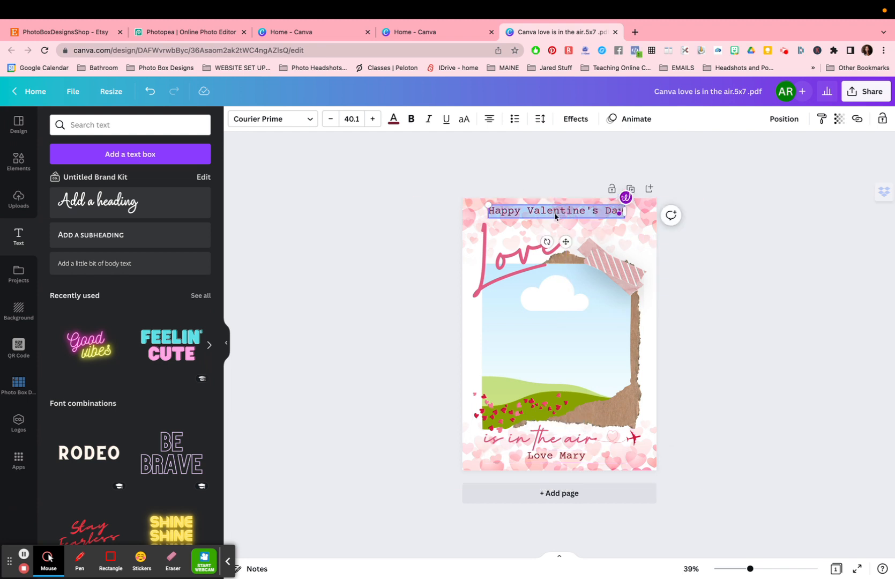
type("Sa")
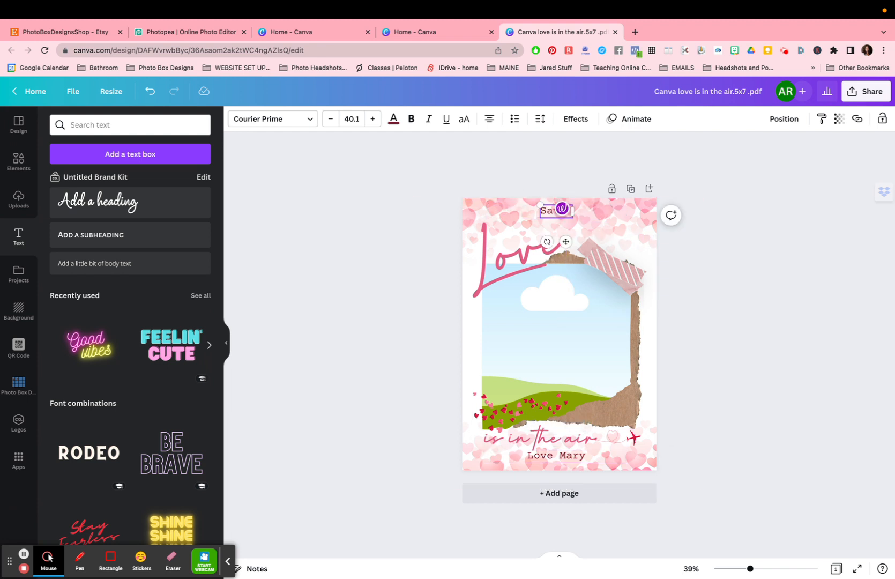
type("ve the Date")
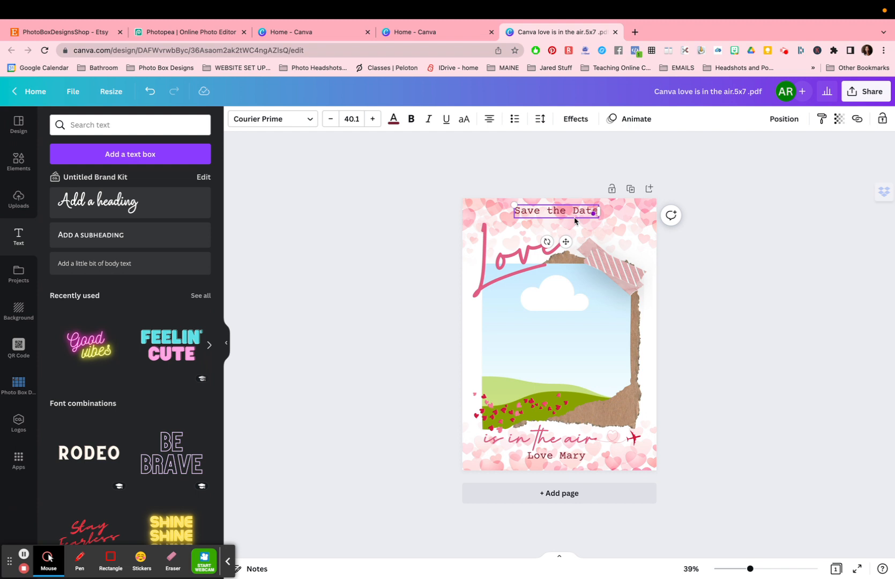
Step: Enlarge the "Save the Date" heading to font size 59.1
triple_click(568, 214)
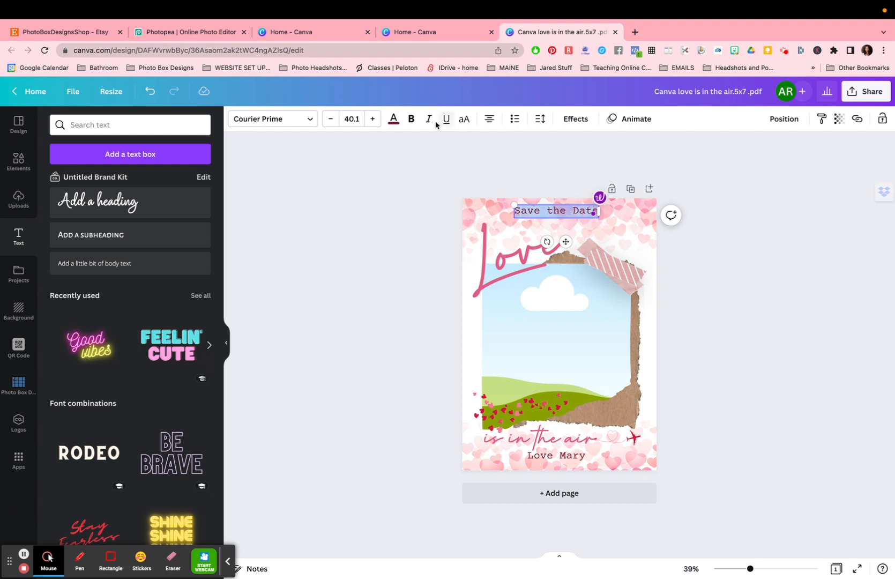
left_click(372, 119)
left_click(372, 119)
left_click(371, 119)
double_click(371, 119)
left_click(372, 119)
double_click(372, 119)
left_click(372, 119)
double_click(372, 119)
left_click(372, 119)
double_click(372, 119)
left_click(372, 119)
double_click(372, 119)
double_click(372, 119)
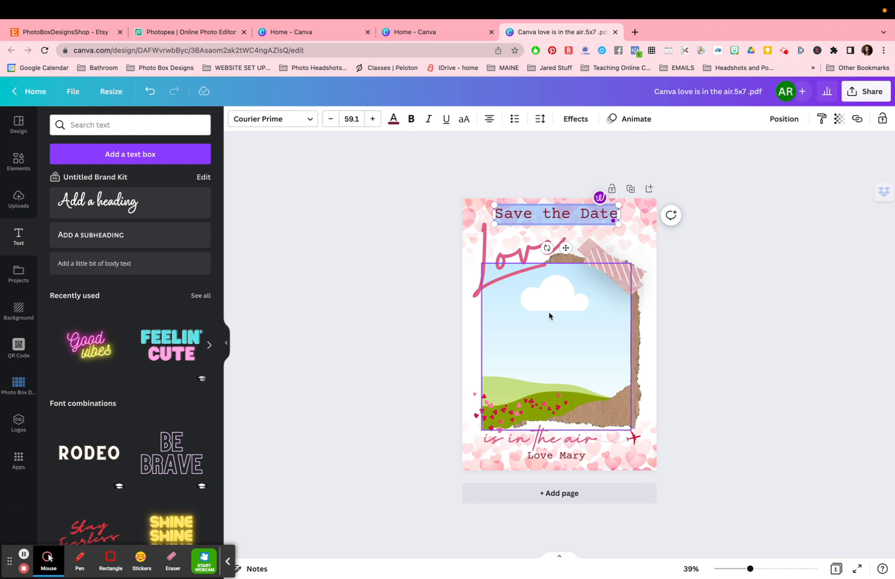
left_click(570, 217)
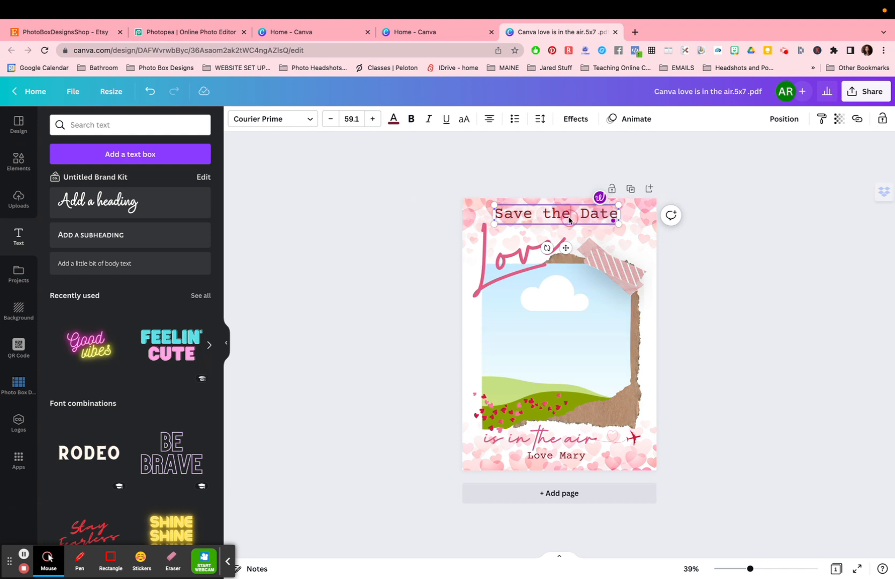
left_click(558, 216)
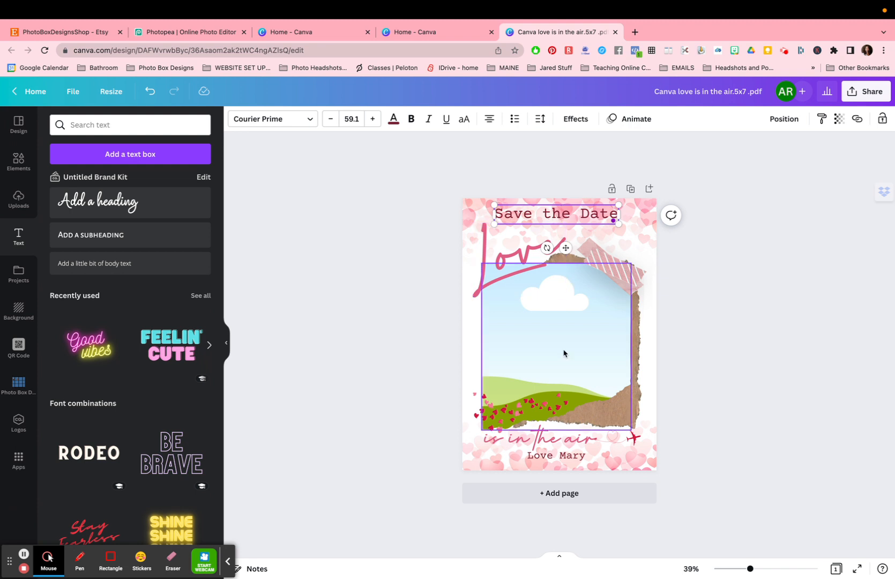
Step: Replace the signature line below "is in the air" with the couple's first names and the date 2/23/24
left_click(569, 458)
double_click(569, 458)
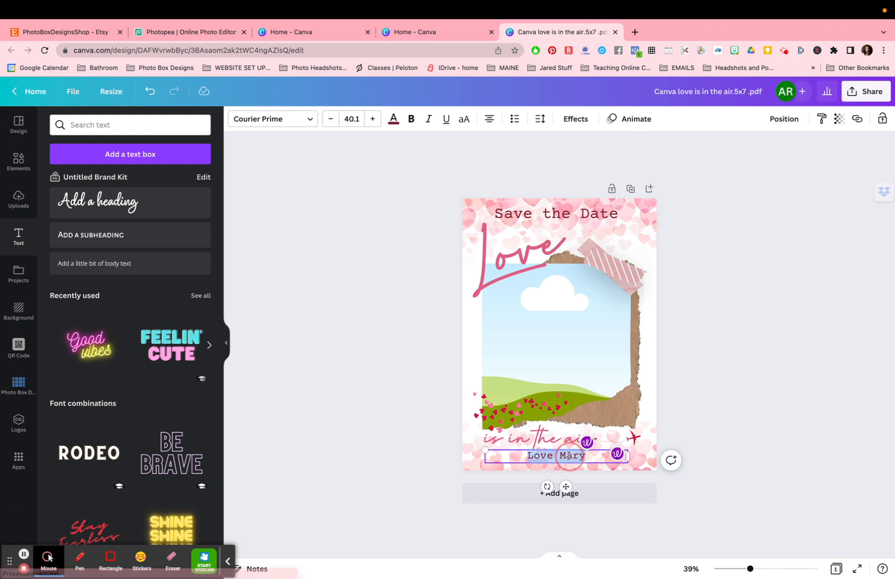
type("Mary an")
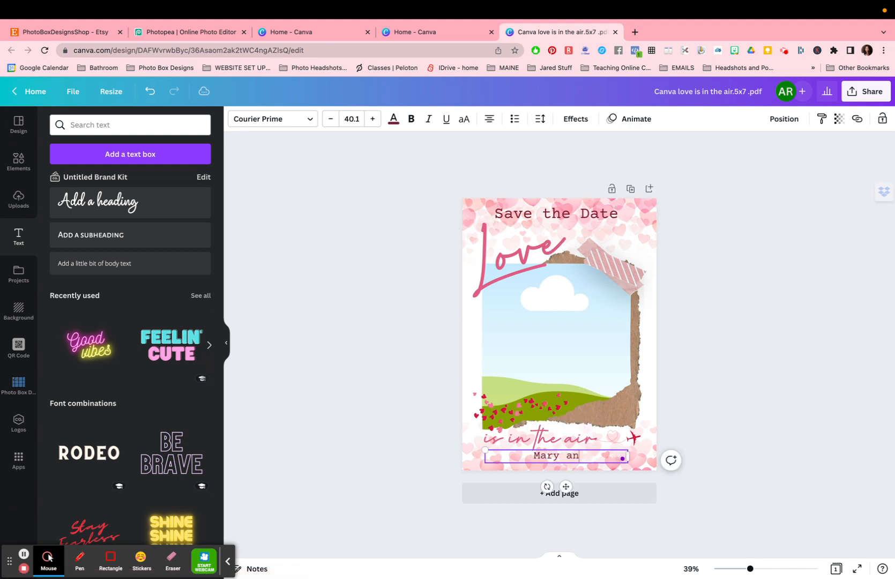
type("d Scott")
type(" 2/23/")
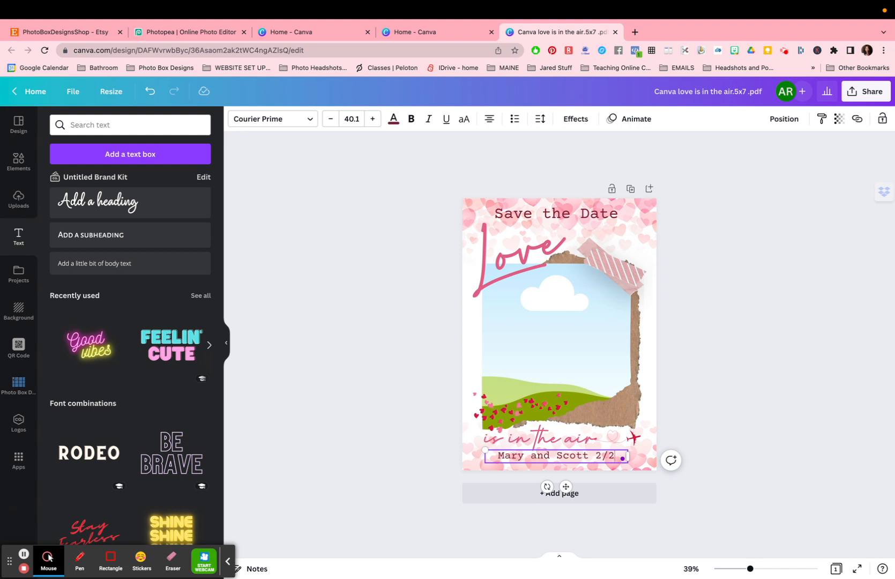
key("BackSpace")
key("BackSpace")
key("BackSpace")
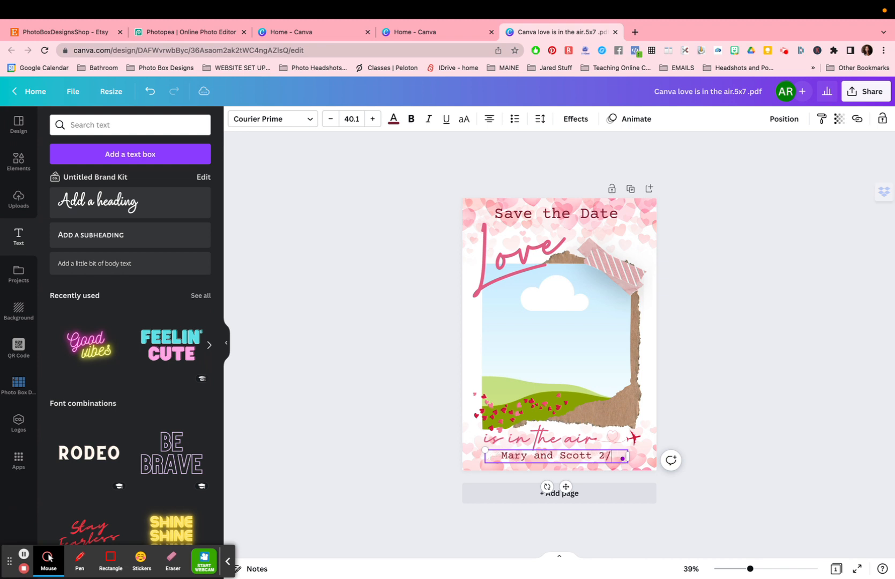
type("23/24")
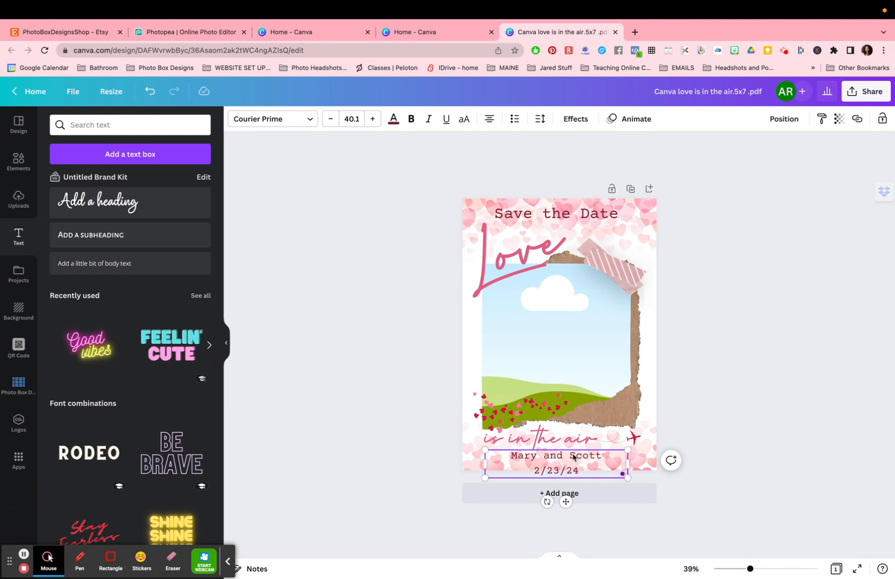
Step: Move the names-and-date text up so it fits inside the card, and shift "is in the air" slightly upward
left_click_drag(566, 501, 567, 493)
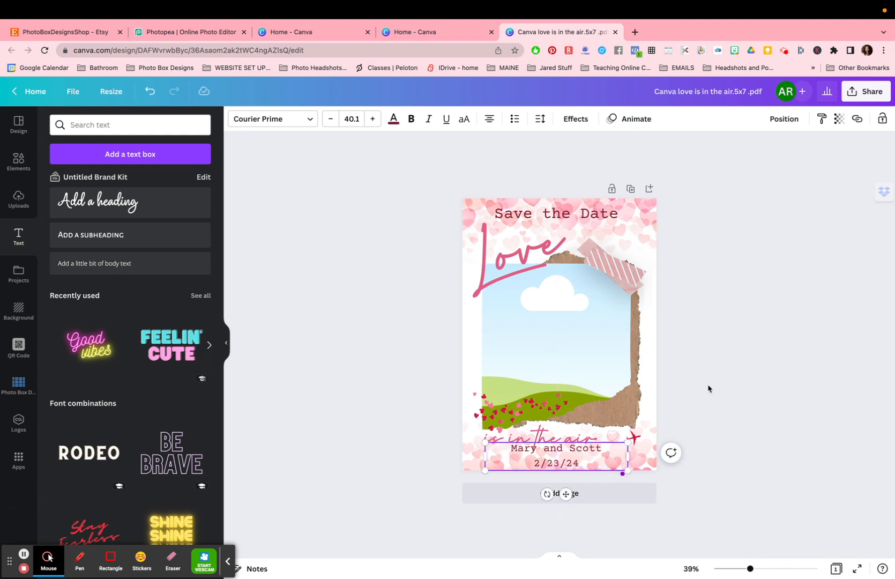
left_click_drag(548, 439, 499, 416)
left_click(647, 415)
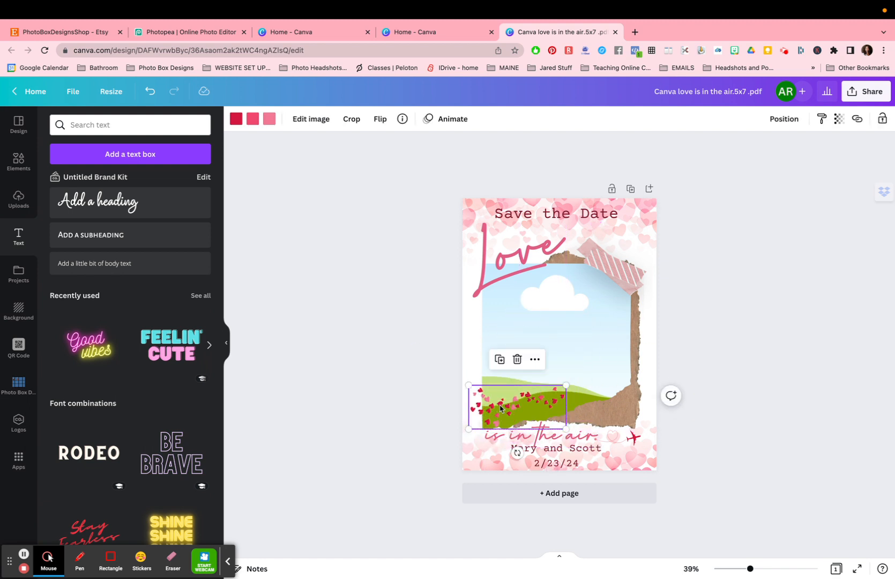
Step: Try deleting the scattered hearts and the small pink element beside the photo's lower edge, and undo both deletions
left_click(515, 361)
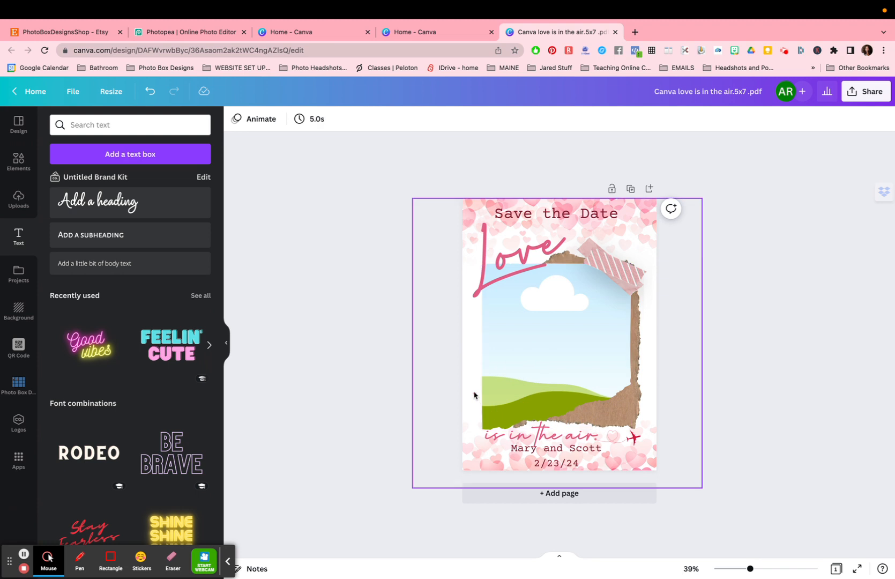
left_click(474, 395)
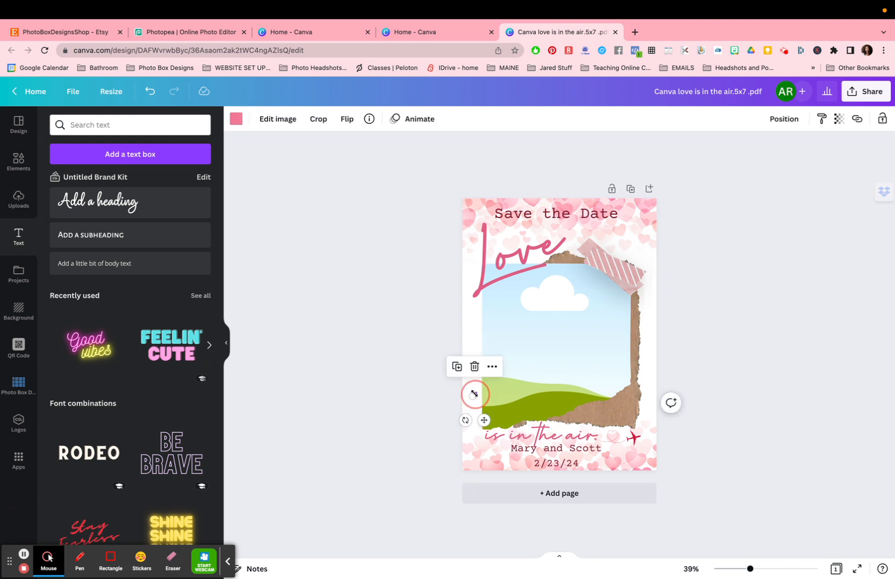
left_click(474, 367)
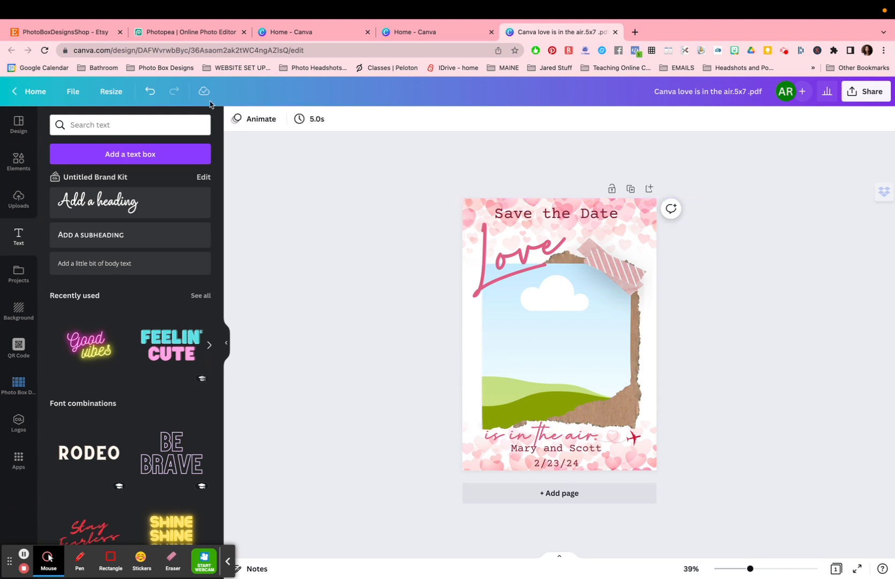
left_click(149, 92)
left_click(148, 92)
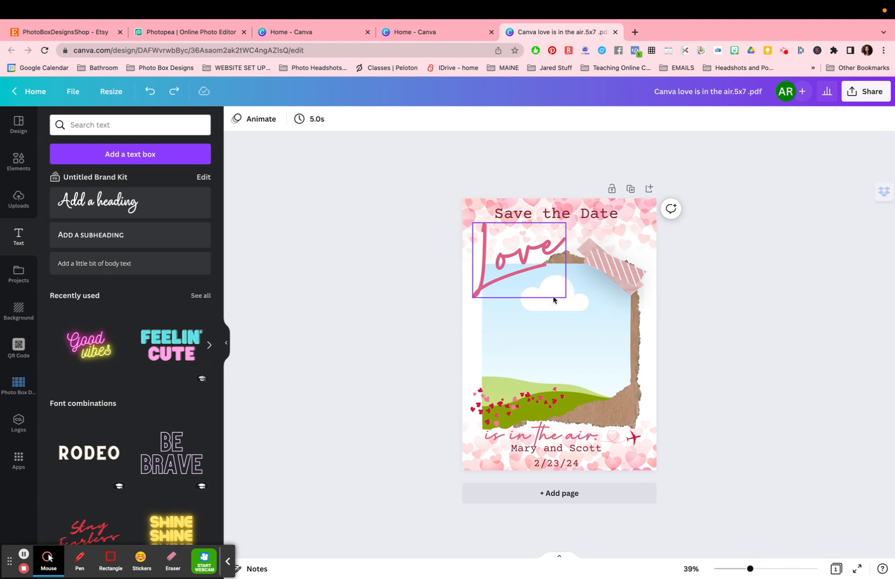
Step: Upload the photo "fixed (20 of 62).jpg" from the Desktop folder and place it in the card's photo frame
left_click(545, 326)
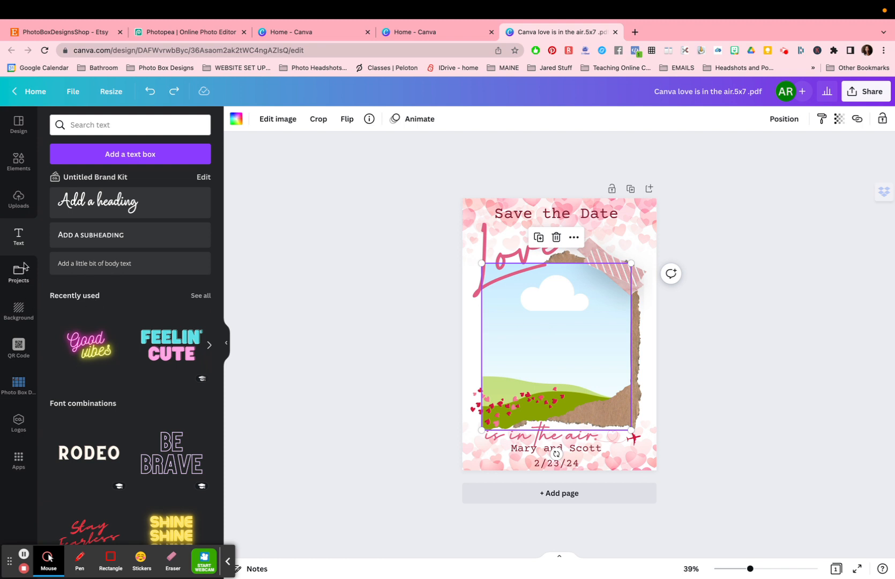
left_click(18, 161)
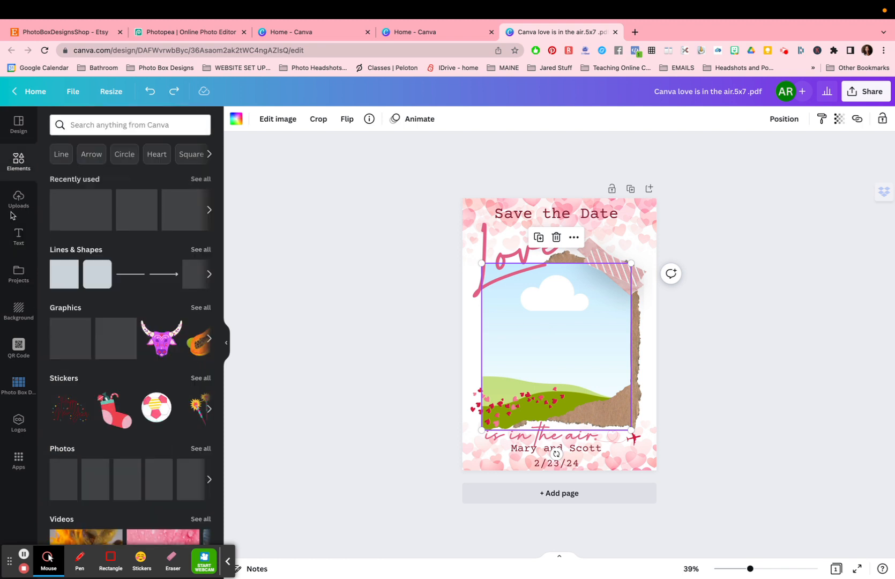
scroll(71, 351, "down", 10)
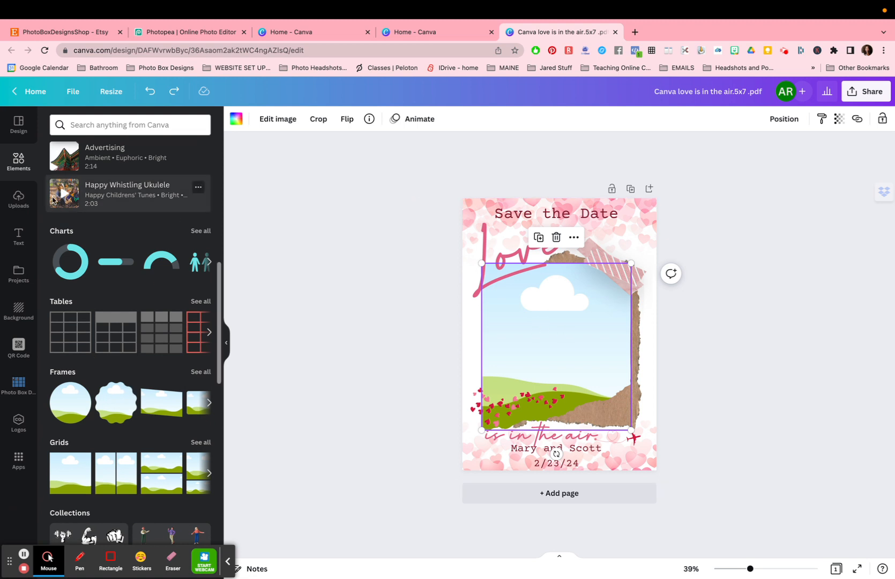
left_click(17, 200)
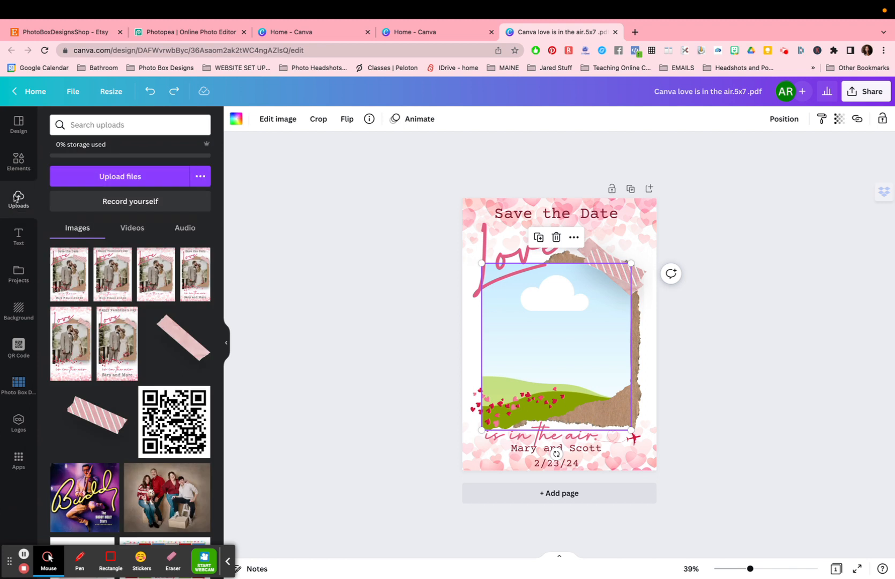
left_click(143, 176)
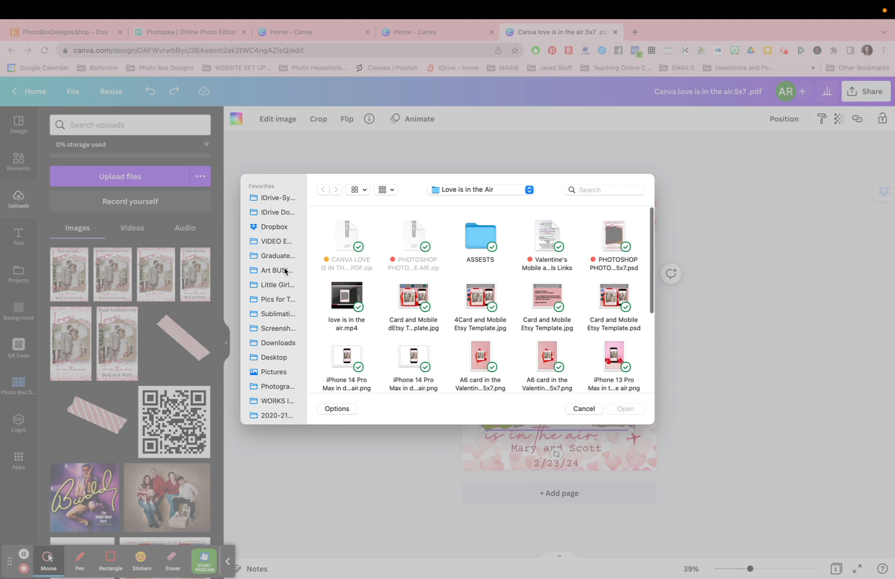
left_click(271, 357)
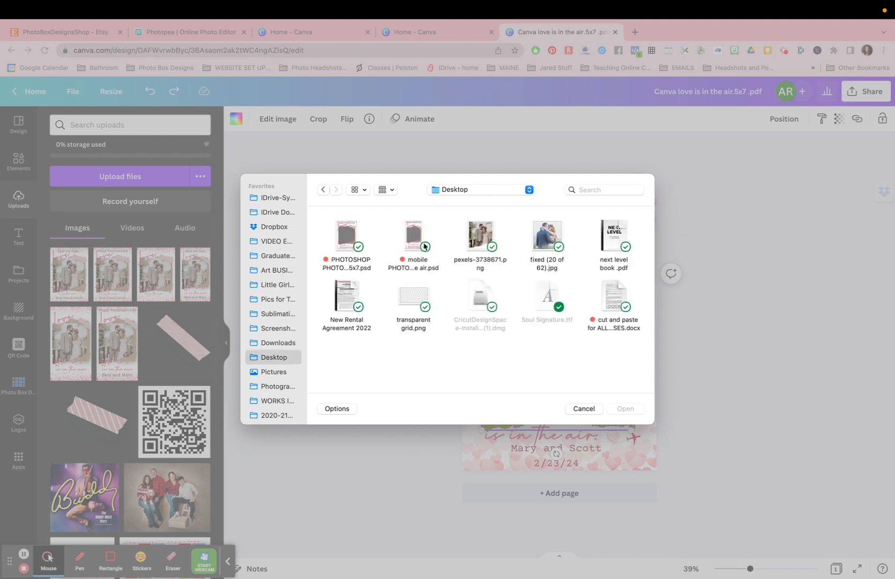
left_click(545, 237)
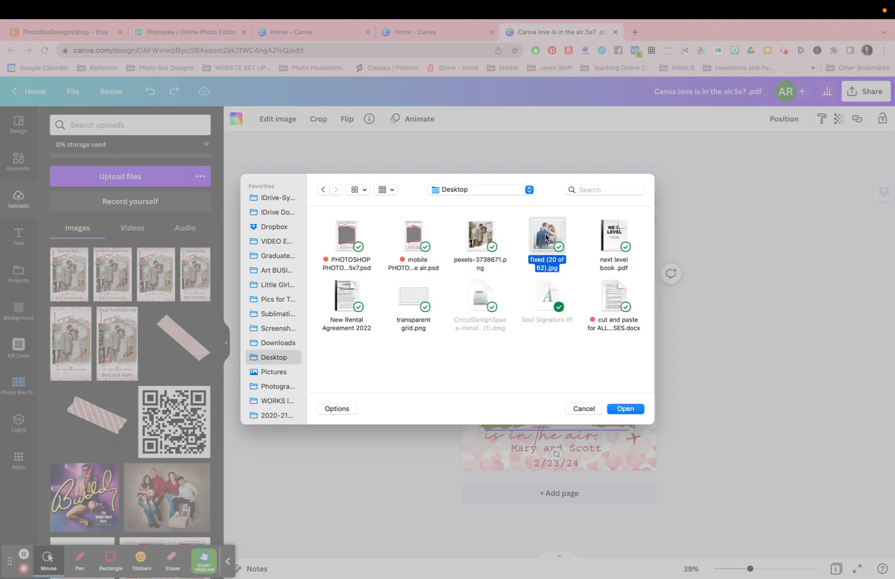
left_click(623, 409)
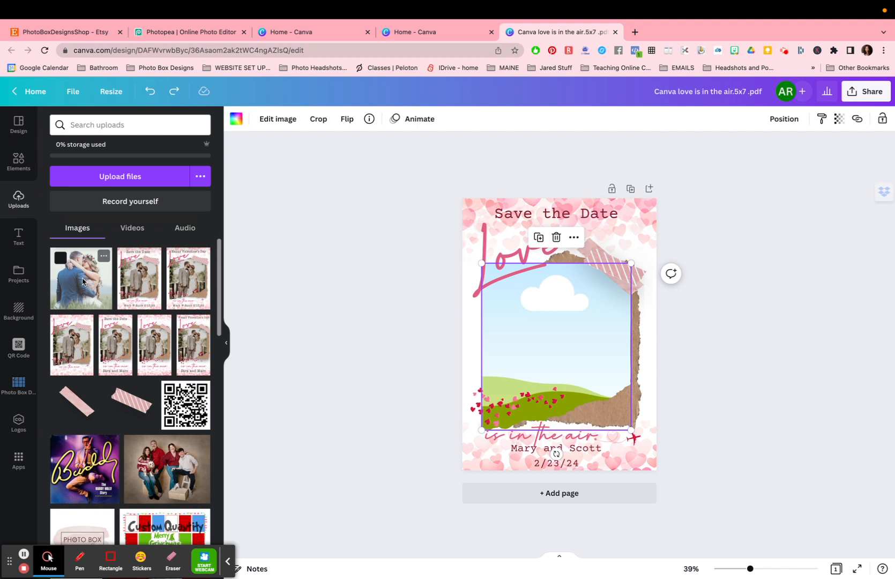
left_click_drag(82, 280, 499, 318)
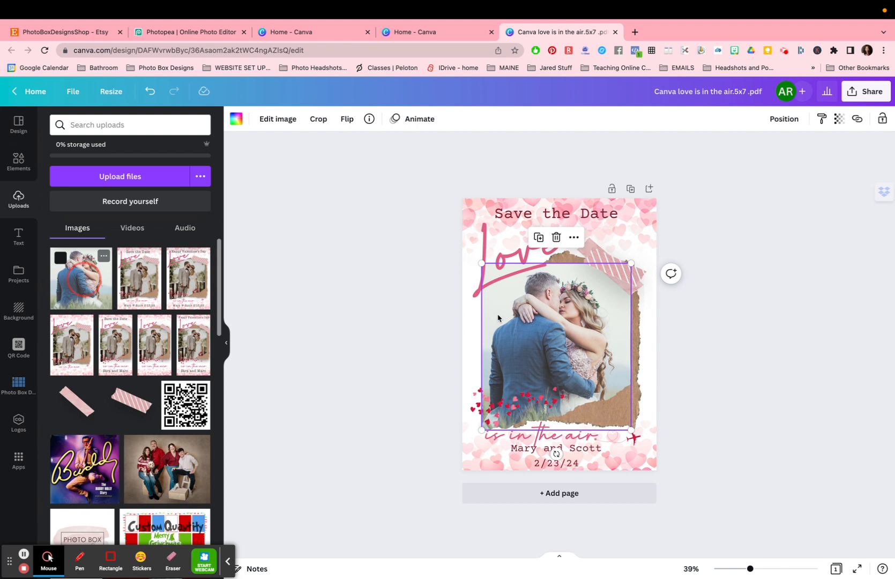
left_click(632, 264)
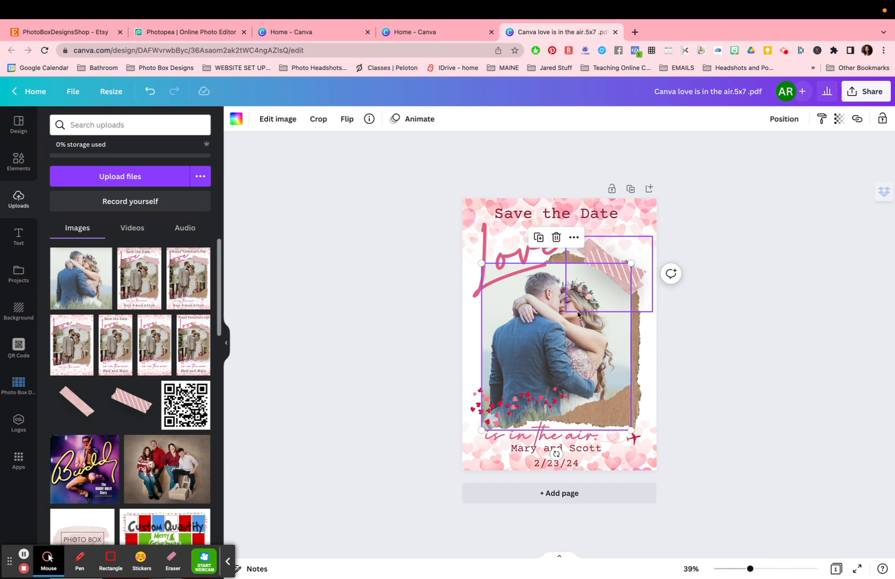
mouse_move(549, 310)
left_mouse_down()
mouse_move(536, 314)
mouse_move(555, 320)
mouse_move(594, 280)
mouse_move(528, 301)
mouse_move(550, 304)
left_mouse_up()
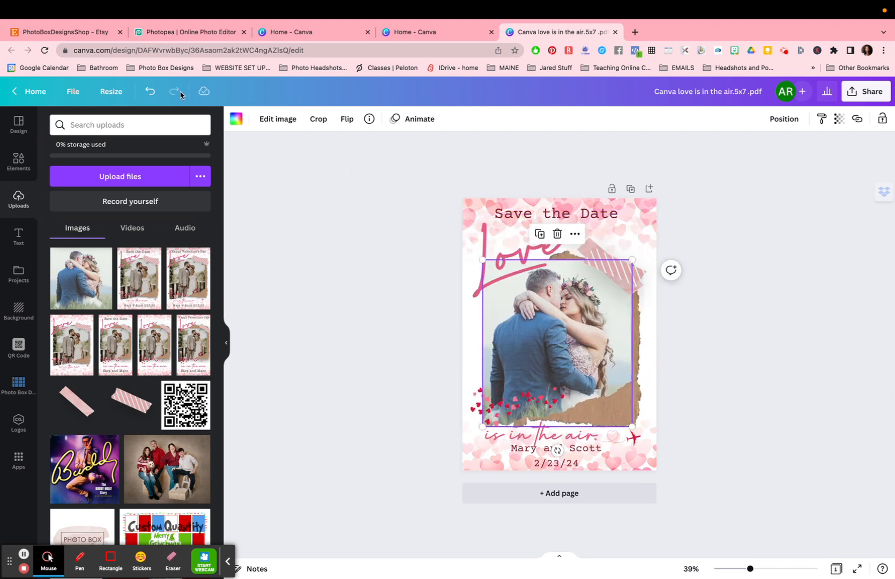
left_click(150, 92)
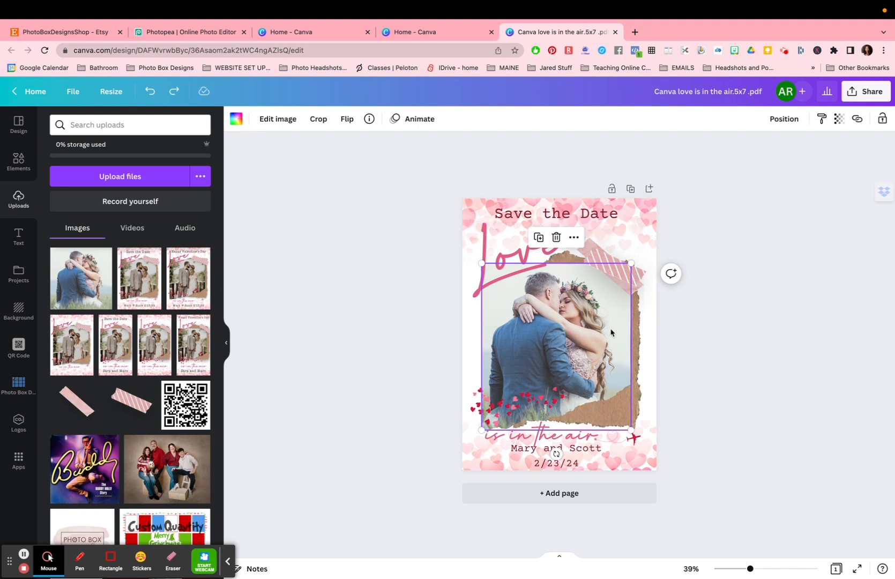
Step: Enlarge the couple's photo inside its frame and reposition it so the pair fills the frame
double_click(552, 330)
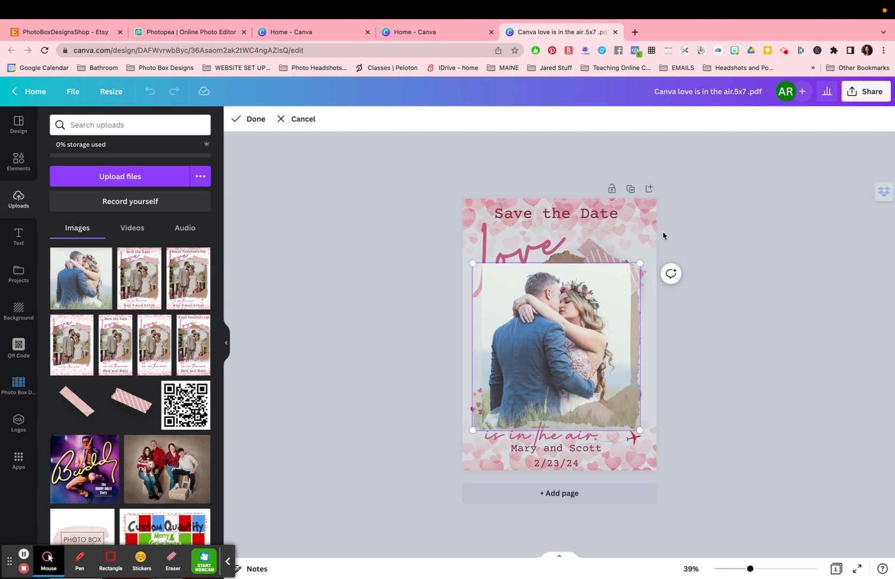
mouse_move(555, 361)
left_mouse_down()
mouse_move(524, 380)
mouse_move(557, 365)
mouse_move(544, 365)
left_mouse_up()
left_click_drag(643, 432, 696, 474)
left_click_drag(611, 366, 583, 361)
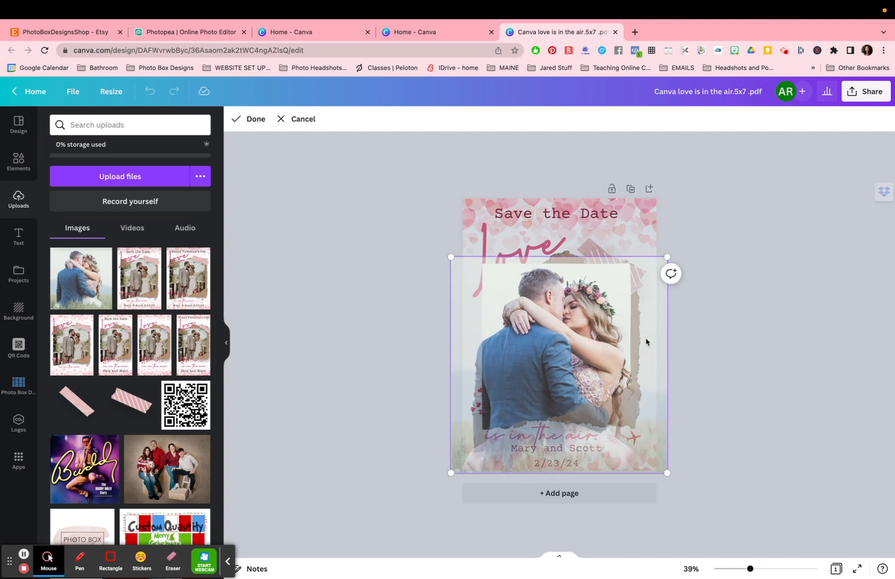
left_click(735, 352)
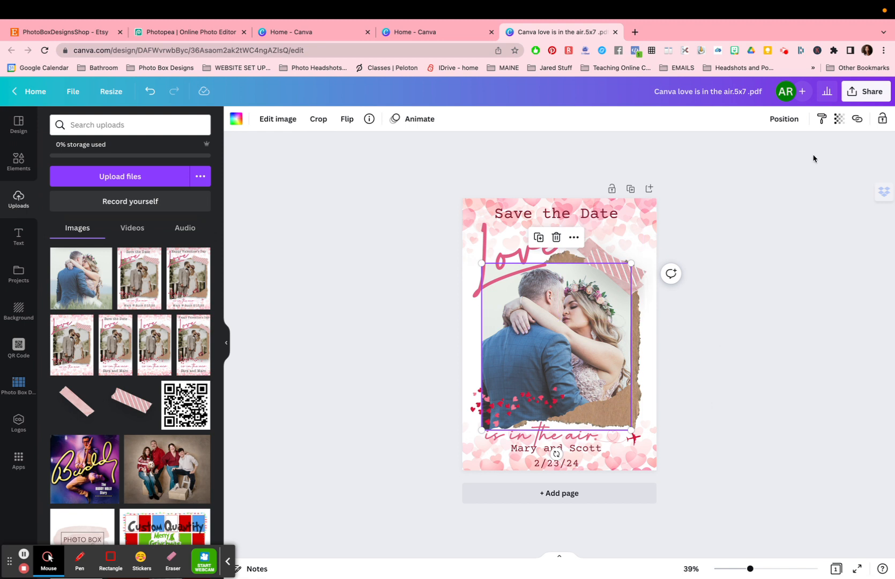
Step: Configure the design's download as a JPG with size 2.625 (2,520 × 3,528 px) and quality 78
left_click(853, 92)
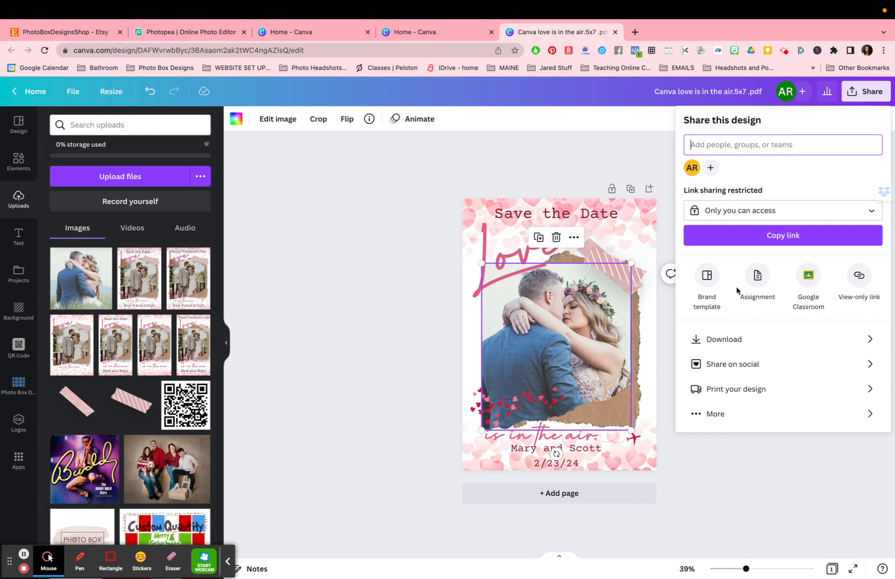
left_click(734, 344)
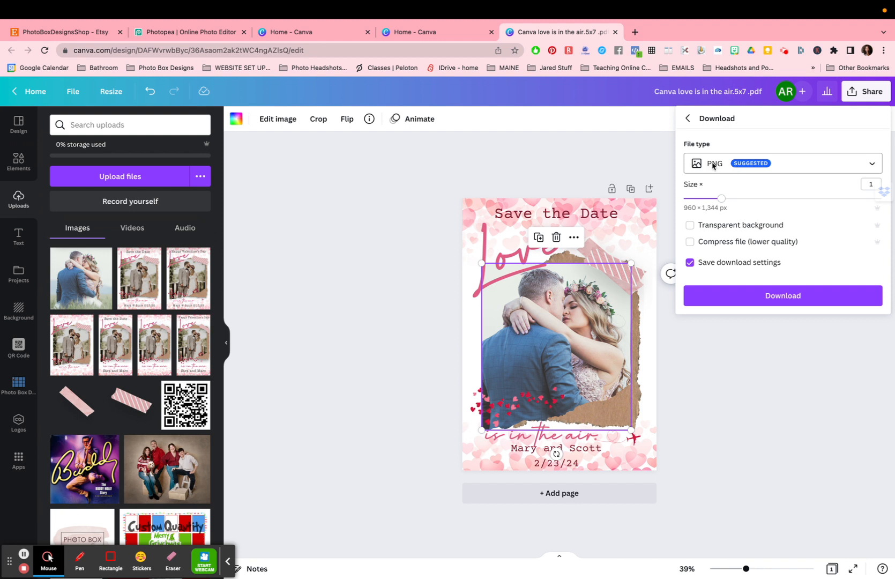
left_click(816, 165)
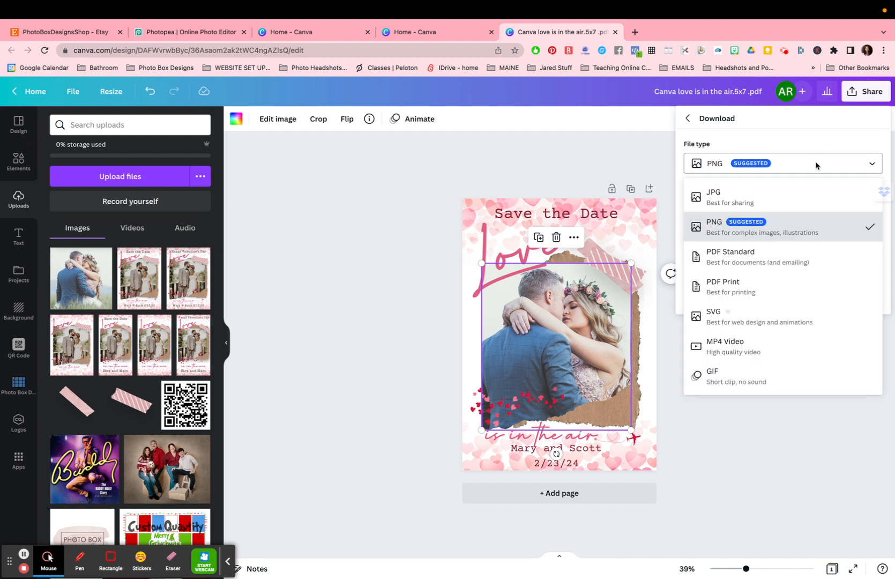
left_click(789, 193)
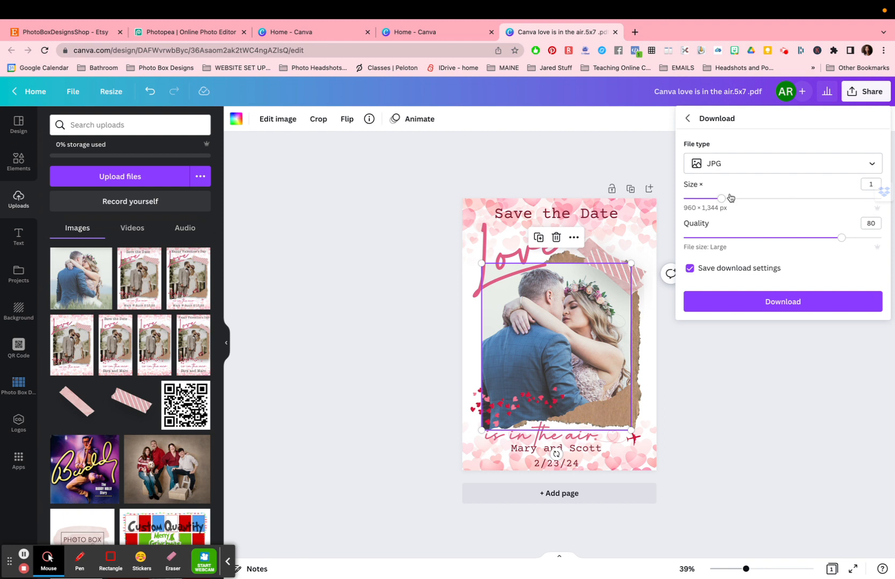
left_click_drag(722, 198, 864, 208)
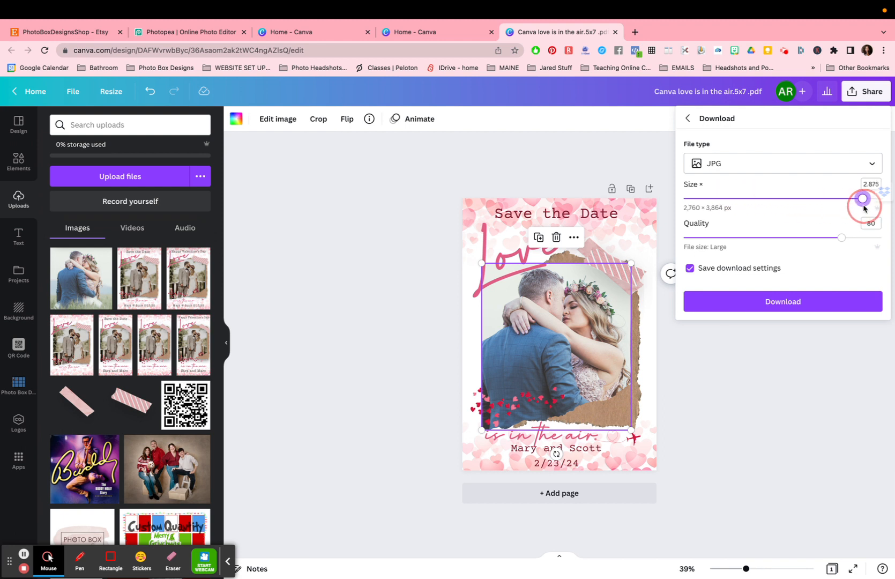
left_click_drag(841, 238, 862, 242)
left_click_drag(862, 201, 843, 200)
left_click_drag(861, 238, 839, 237)
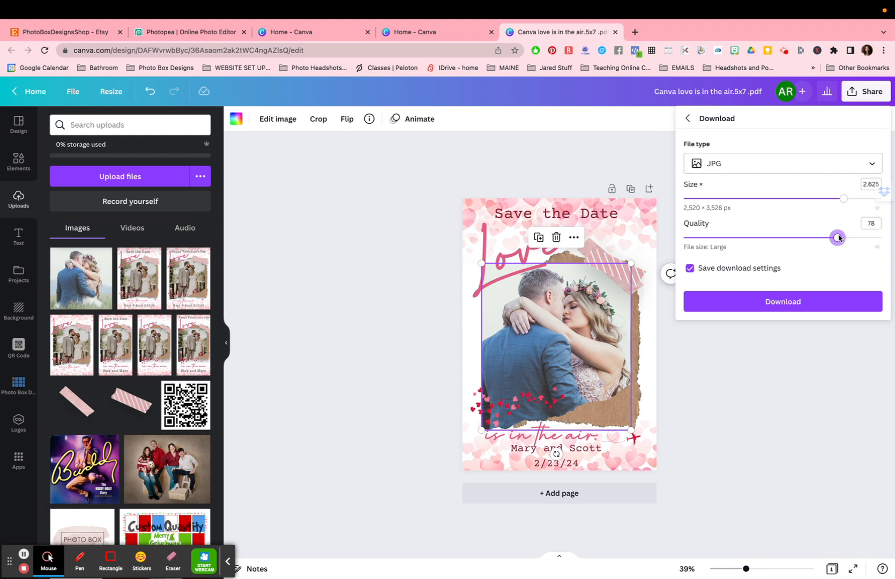
left_click_drag(839, 238, 839, 237)
Step: Download the card and save it as "sample canva.jpg" in the "Love is in the Air" folder
left_click(787, 302)
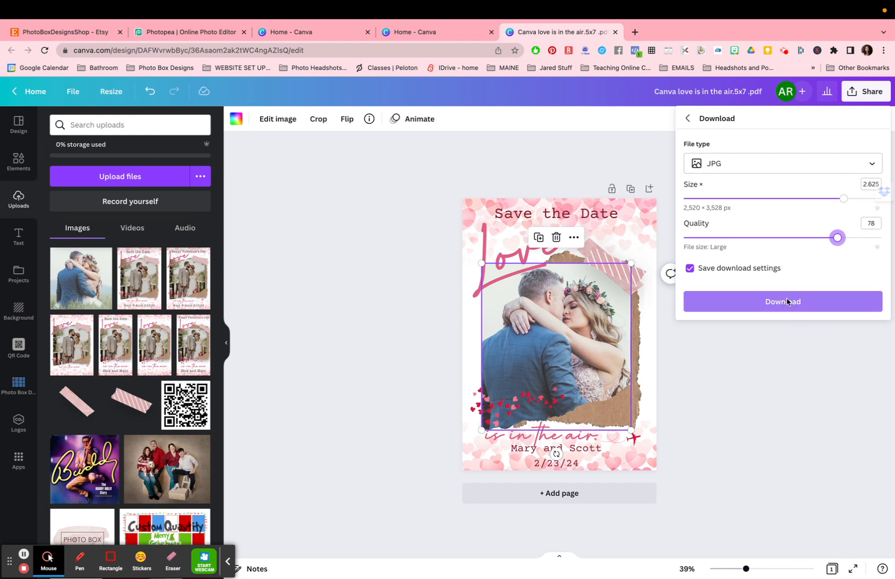
left_click(787, 302)
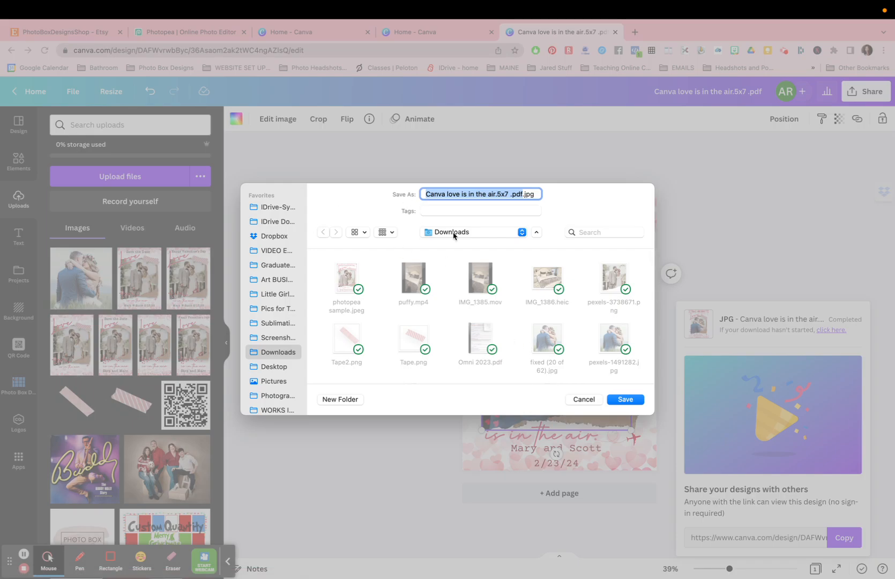
left_click(453, 234)
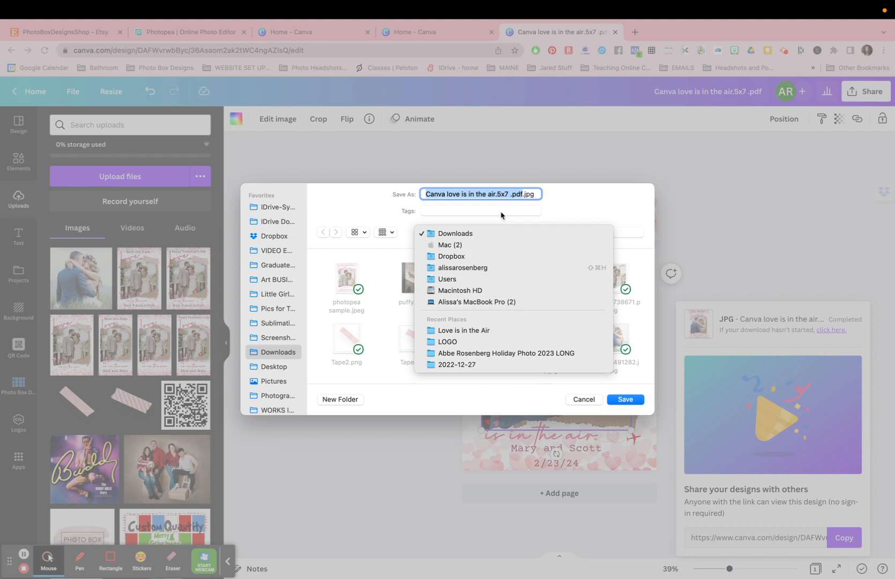
left_click(568, 212)
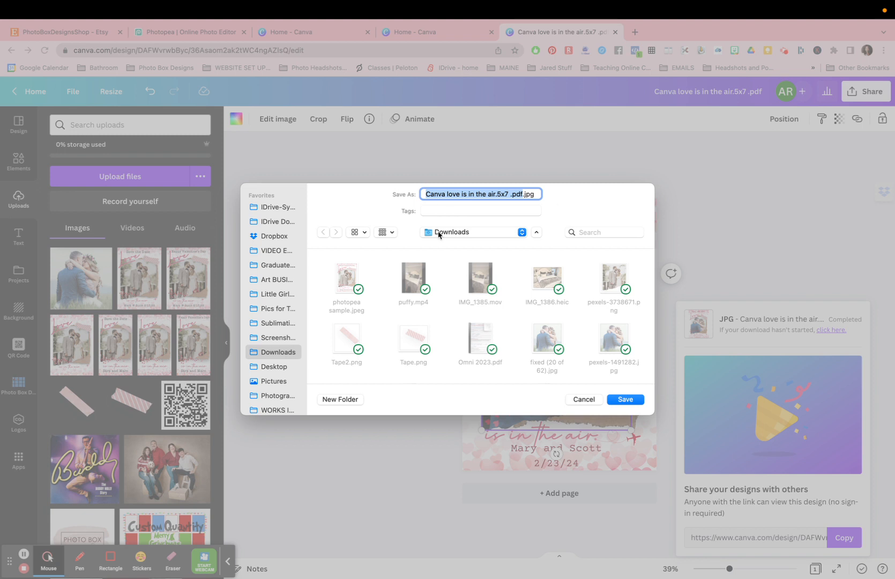
left_click(438, 235)
left_click(457, 331)
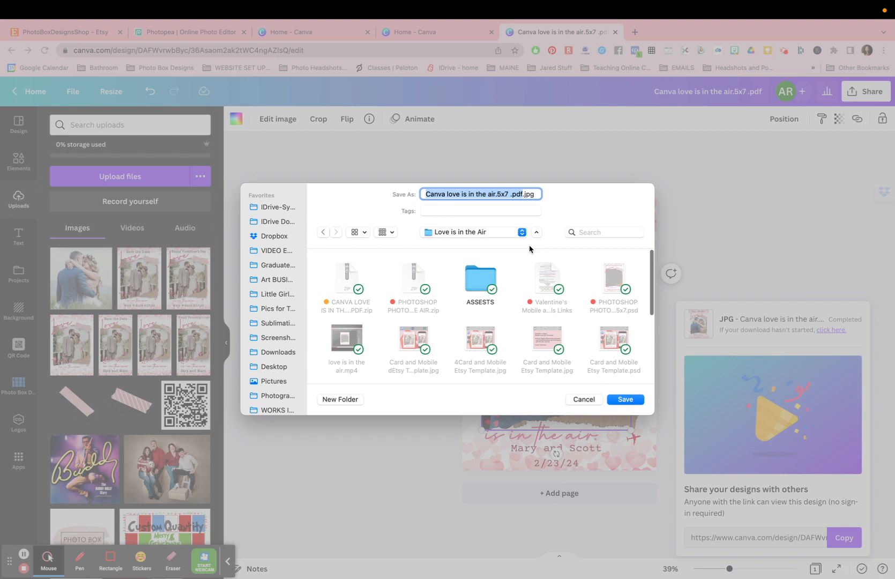
type("sample canva")
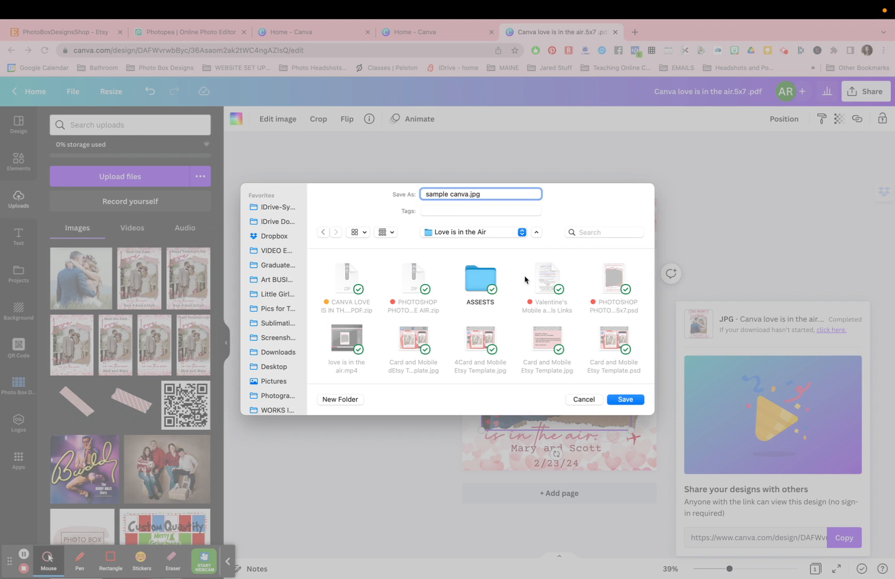
left_click(625, 401)
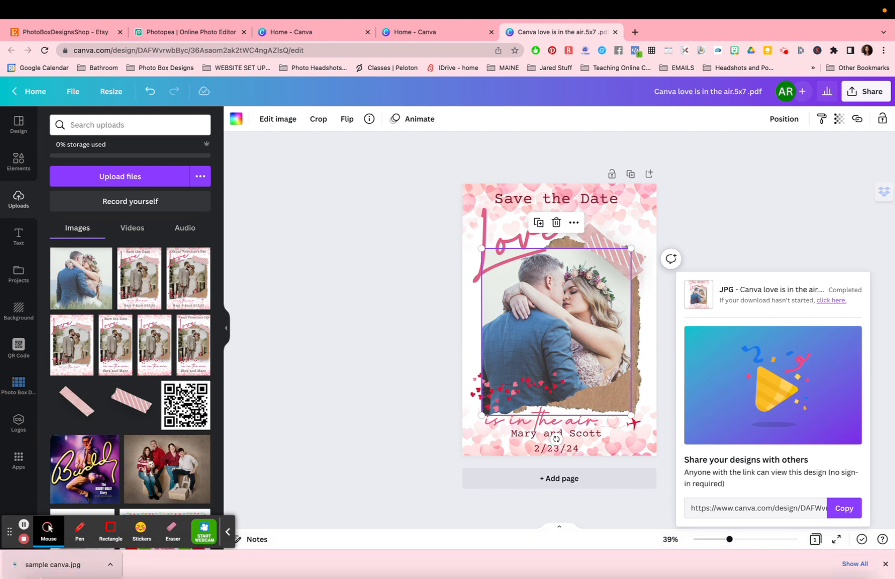
left_click(40, 572)
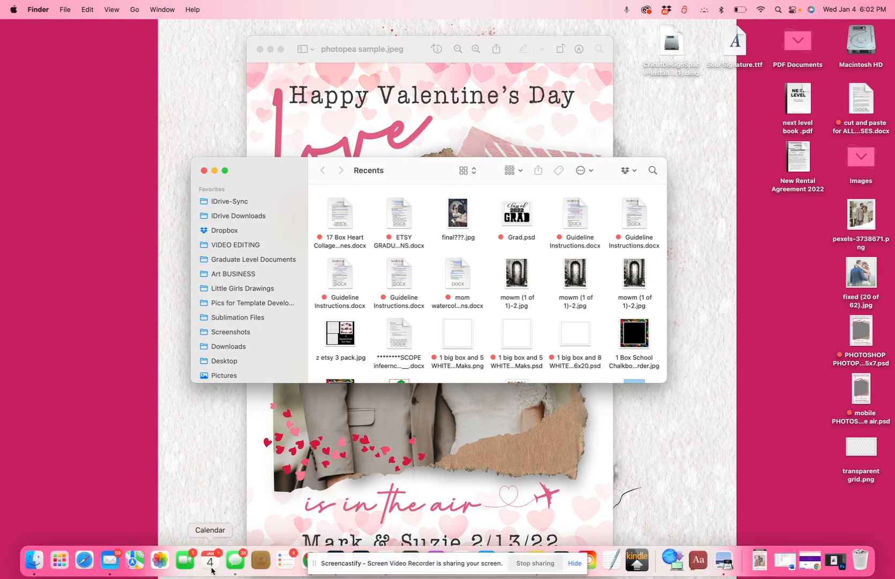
left_click_drag(417, 560, 157, 425)
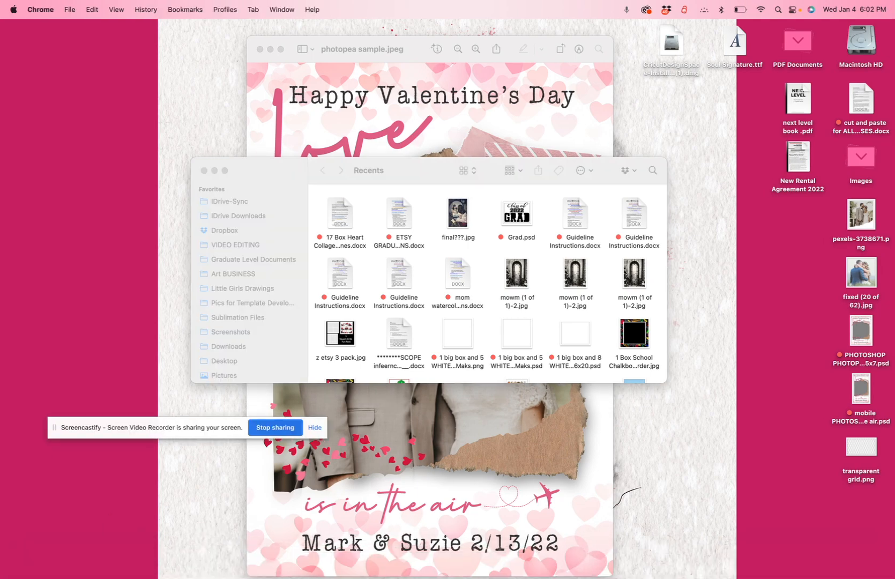
mouse_move(436, 577)
left_click(311, 561)
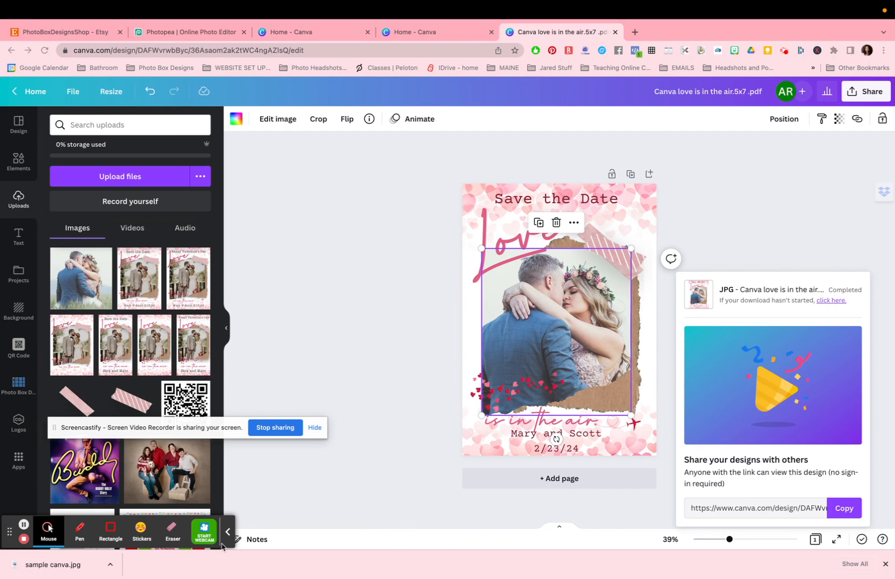
Step: Open the downloaded sample canva.jpg in Preview to check the finished card, and return to the Canva design in Chrome
left_click(65, 572)
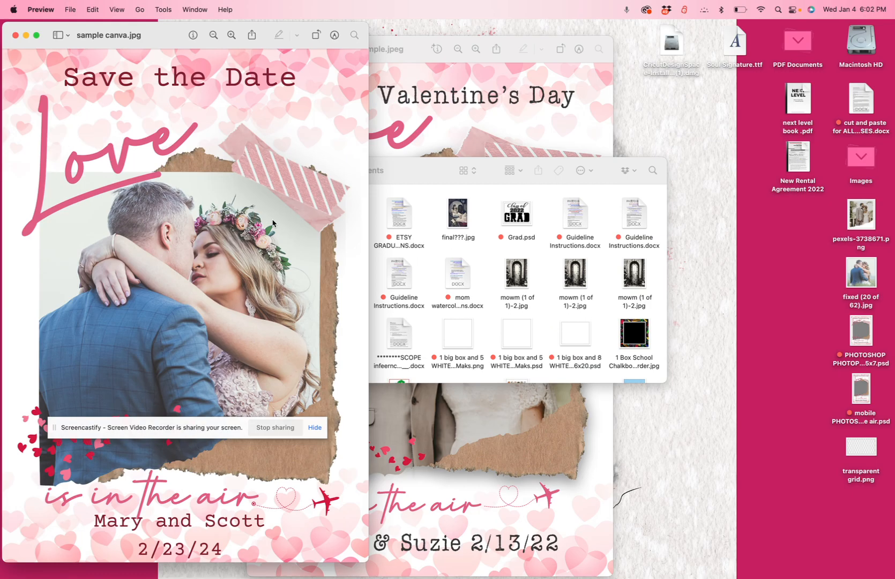
left_click_drag(175, 432, 372, 559)
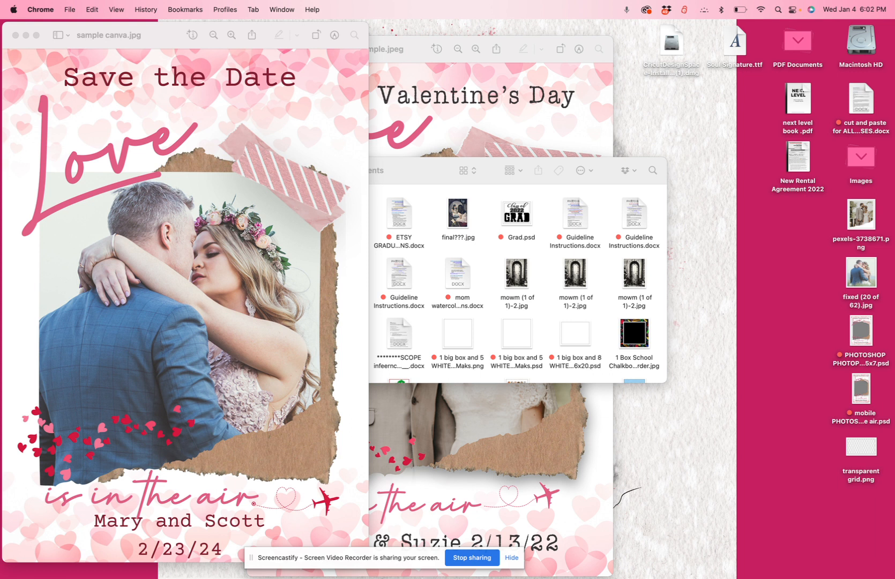
left_click_drag(422, 560, 492, 357)
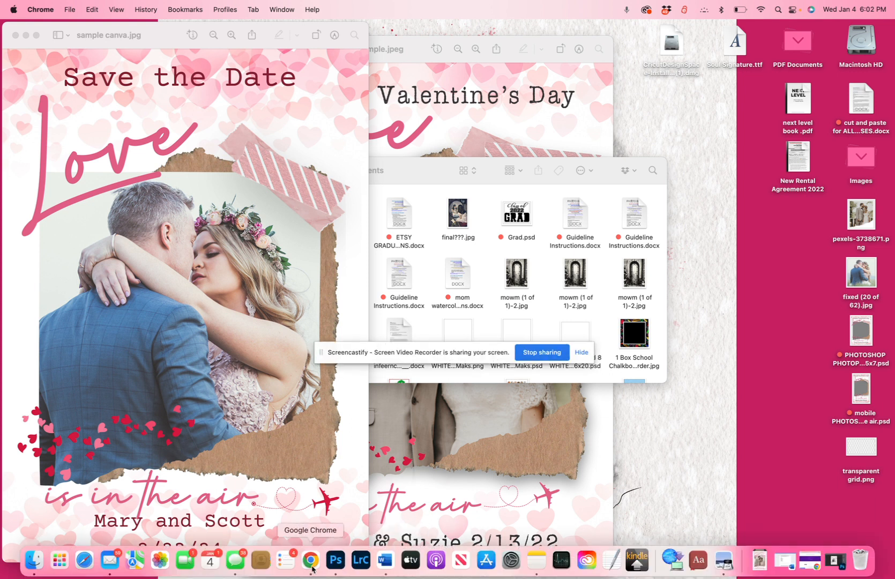
left_click(311, 566)
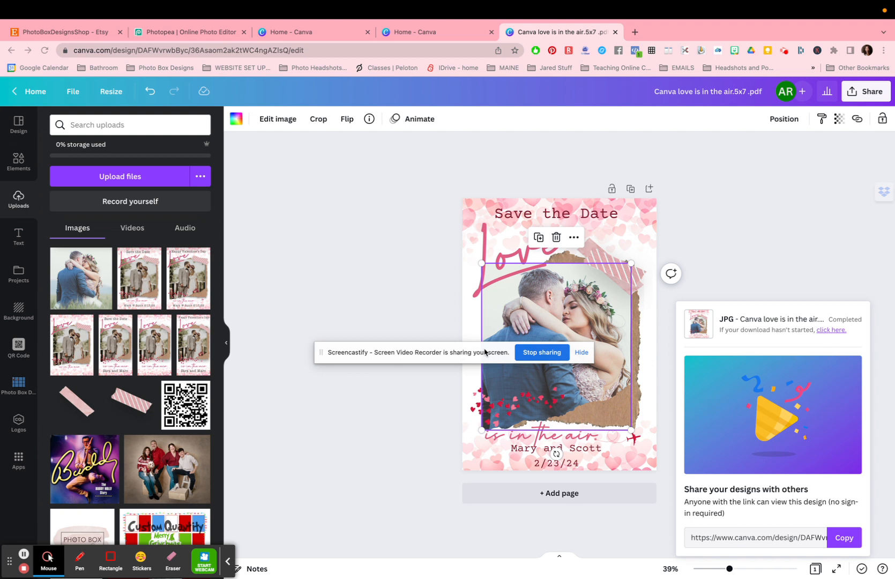
left_click_drag(482, 359, 449, 557)
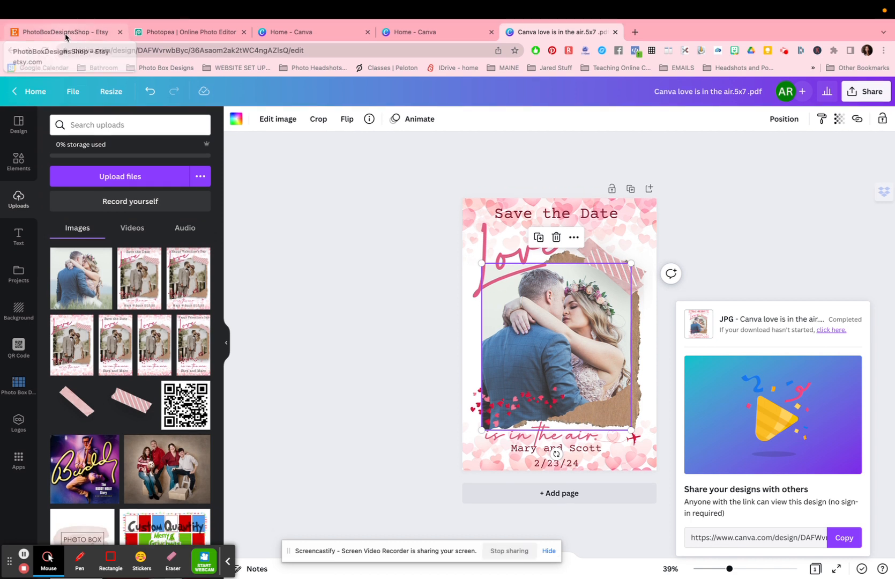
Step: Switch to the PhotoBoxDesignsShop page on Etsy and look over the shop's header and featured items
left_click(66, 33)
scroll(393, 333, "down", 3)
scroll(393, 333, "up", 2)
scroll(393, 334, "up", 2)
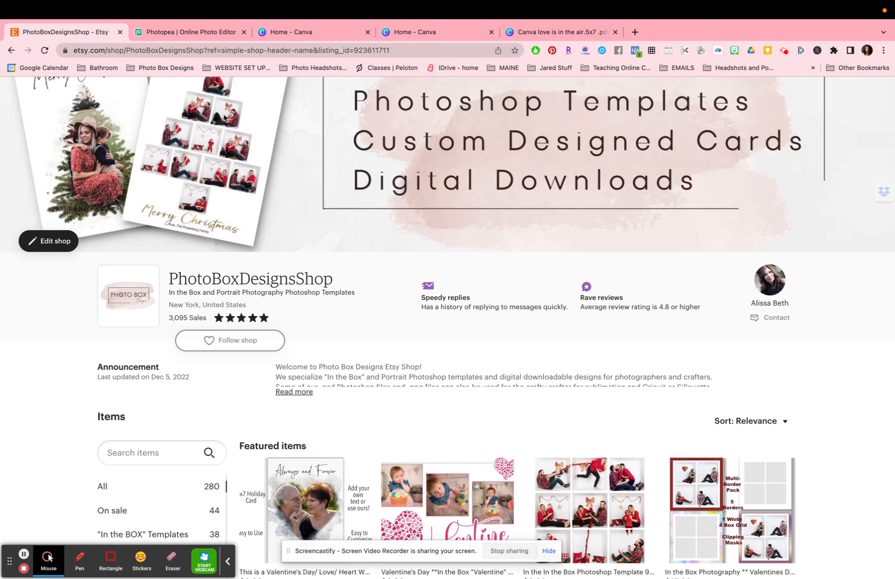